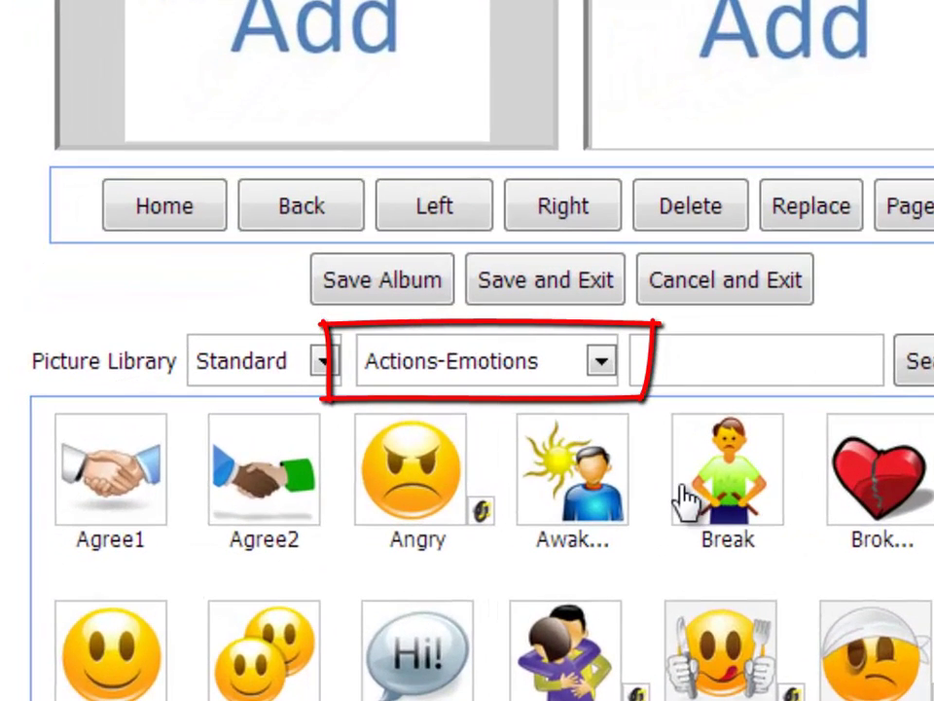
Step: Show the School category of the Standard picture library
click(602, 365)
mouse_move(599, 490)
mouse_down()
mouse_move(611, 555)
mouse_move(613, 699)
mouse_up()
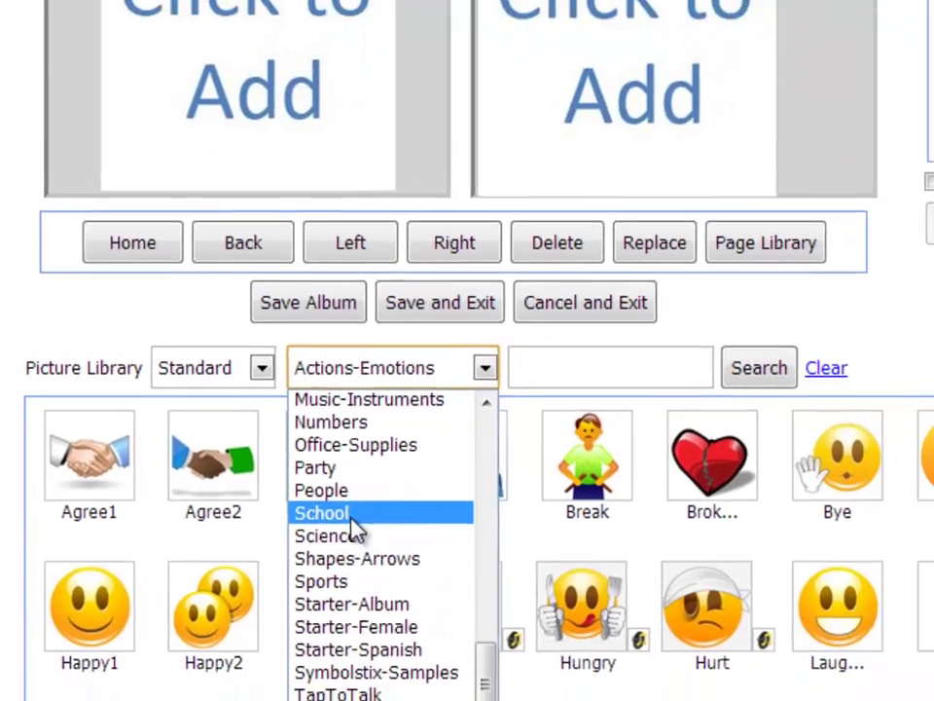
click(354, 516)
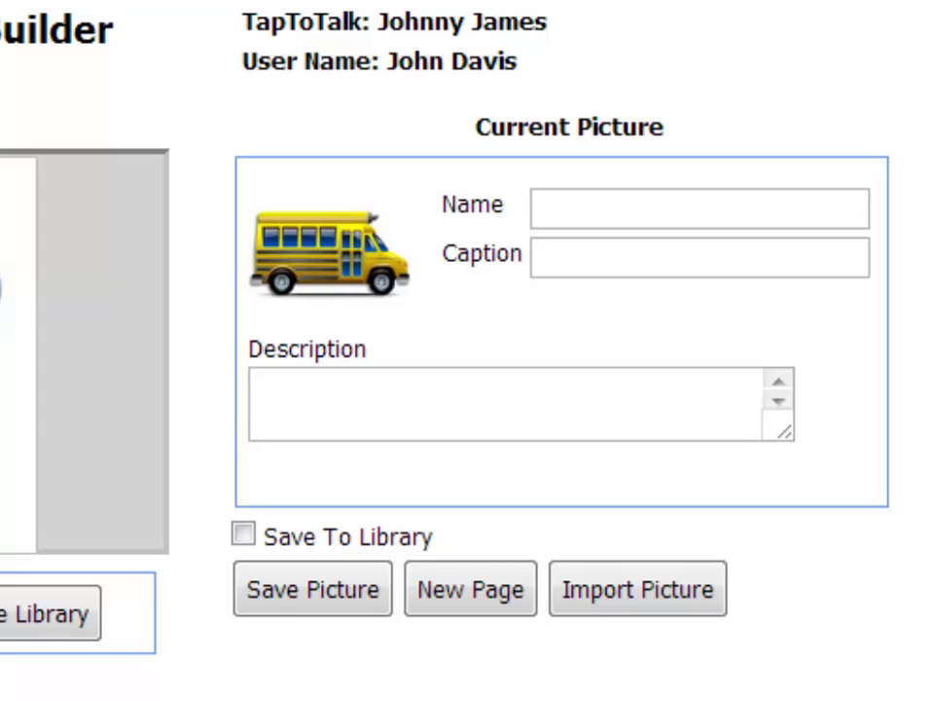
Step: Set both the name and the caption of the school bus picture to "School"
click(634, 210)
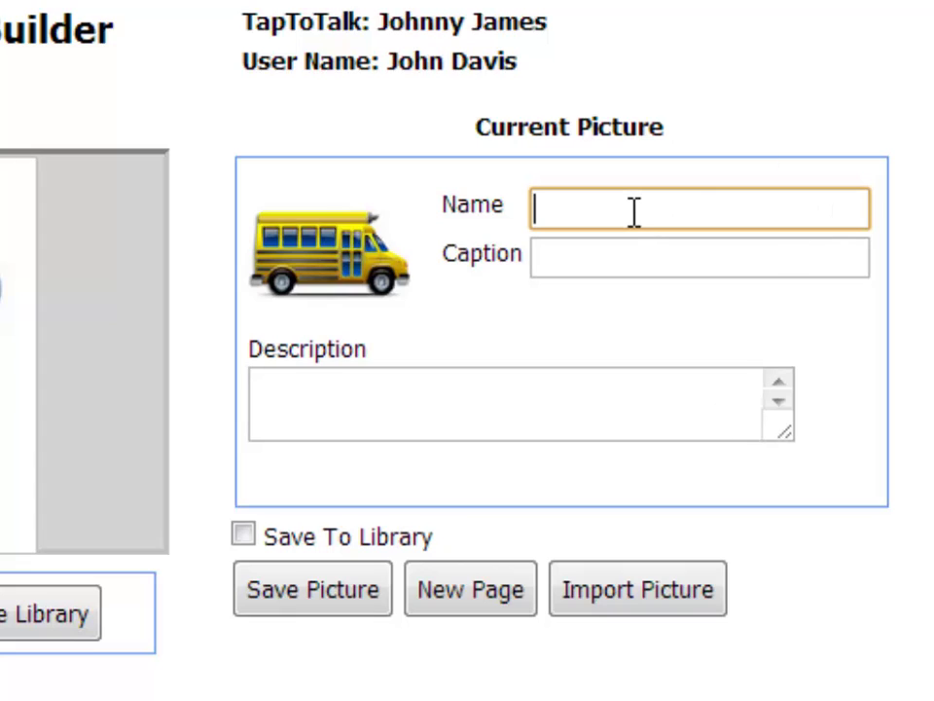
text(School)
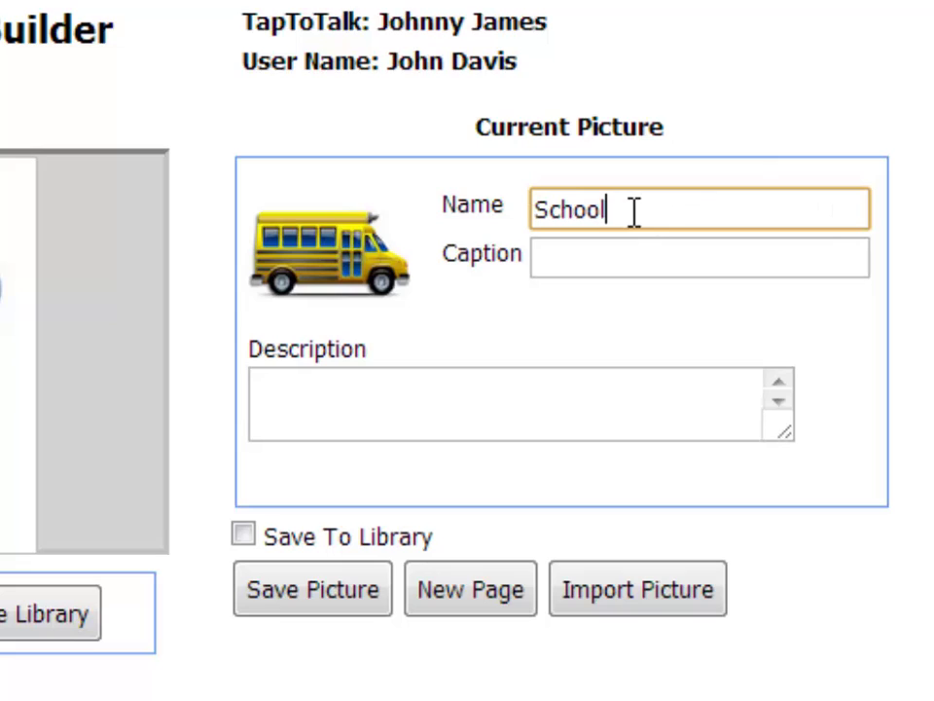
key(Tab)
text(Sc)
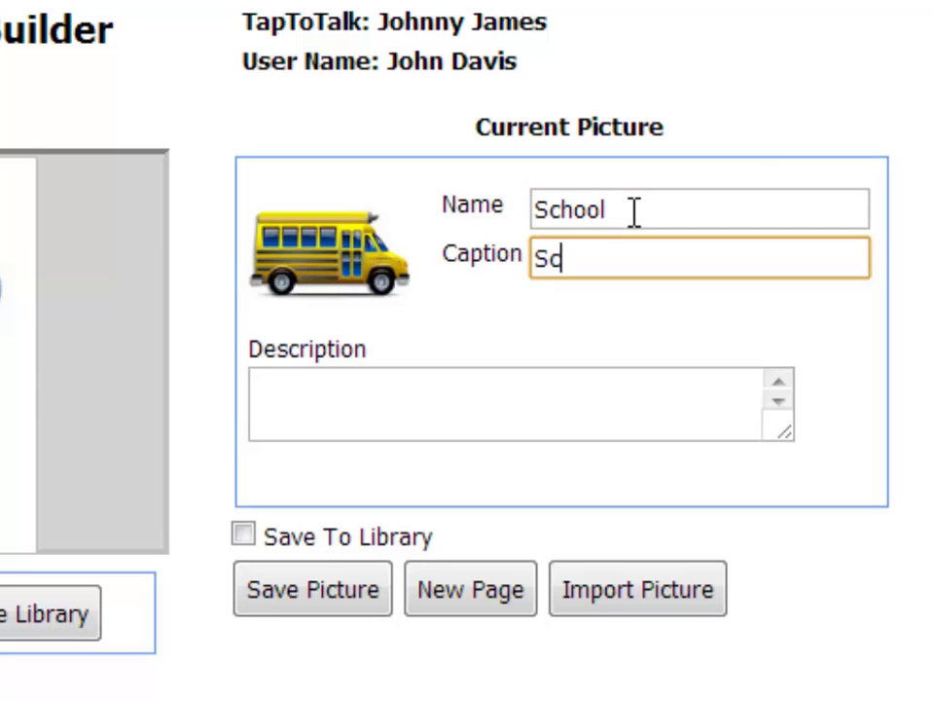
text(hool)
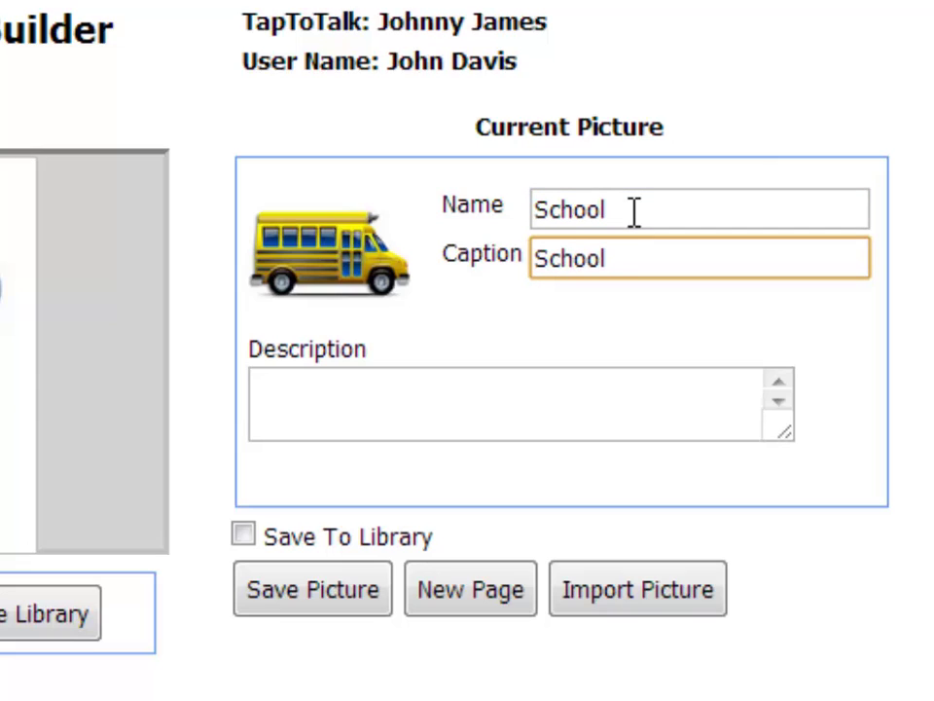
Step: Describe the school bus picture as the child's first name in possessive form plus "School Album", and save the picture
click(485, 384)
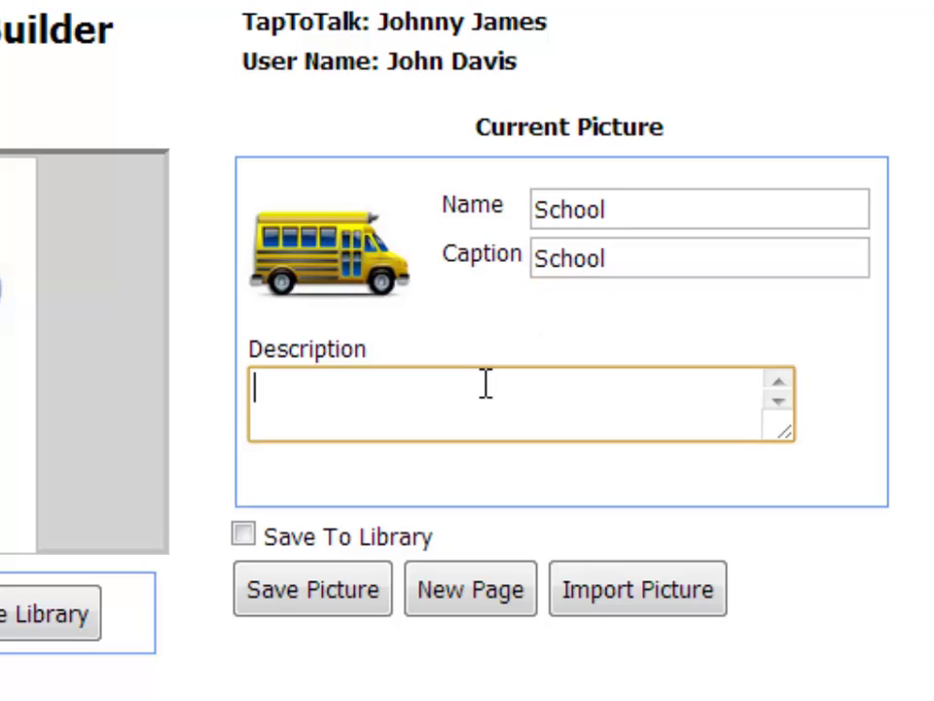
text(Johnn)
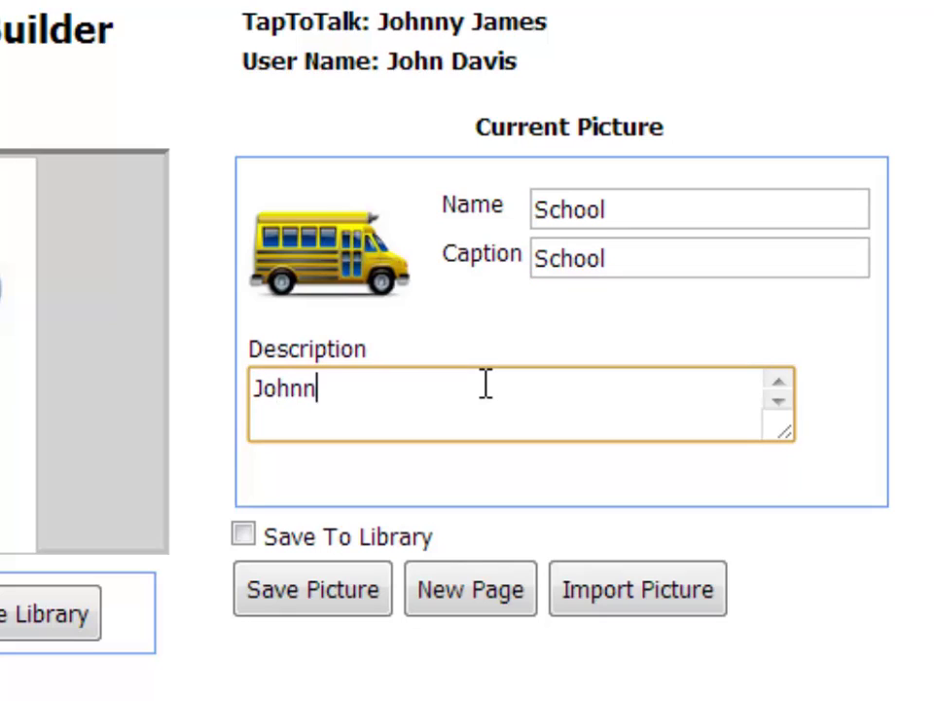
text(y's Sch)
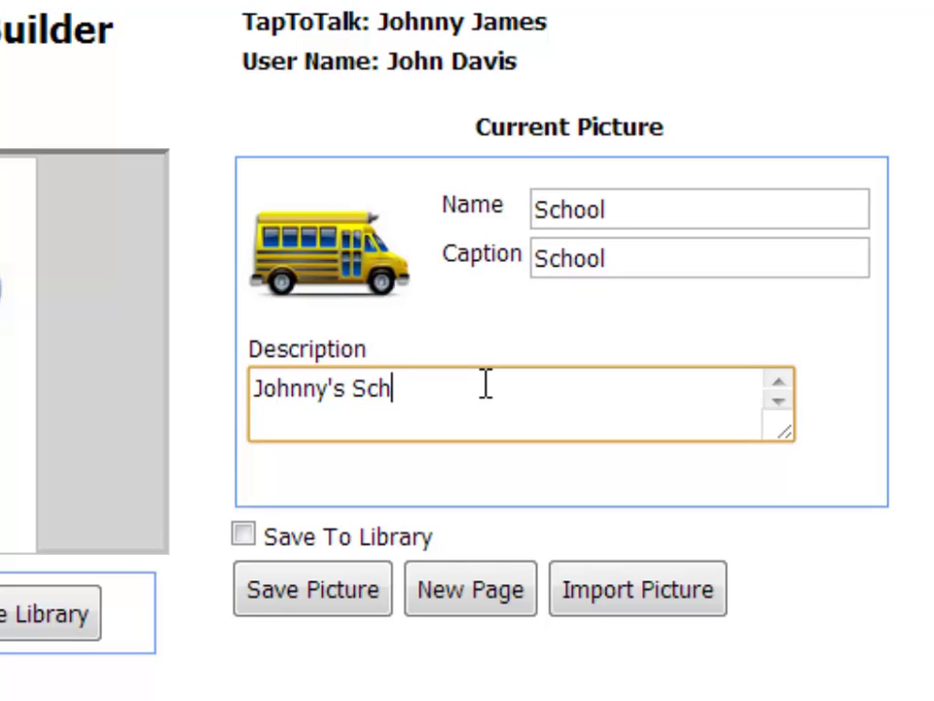
text(ool Albu)
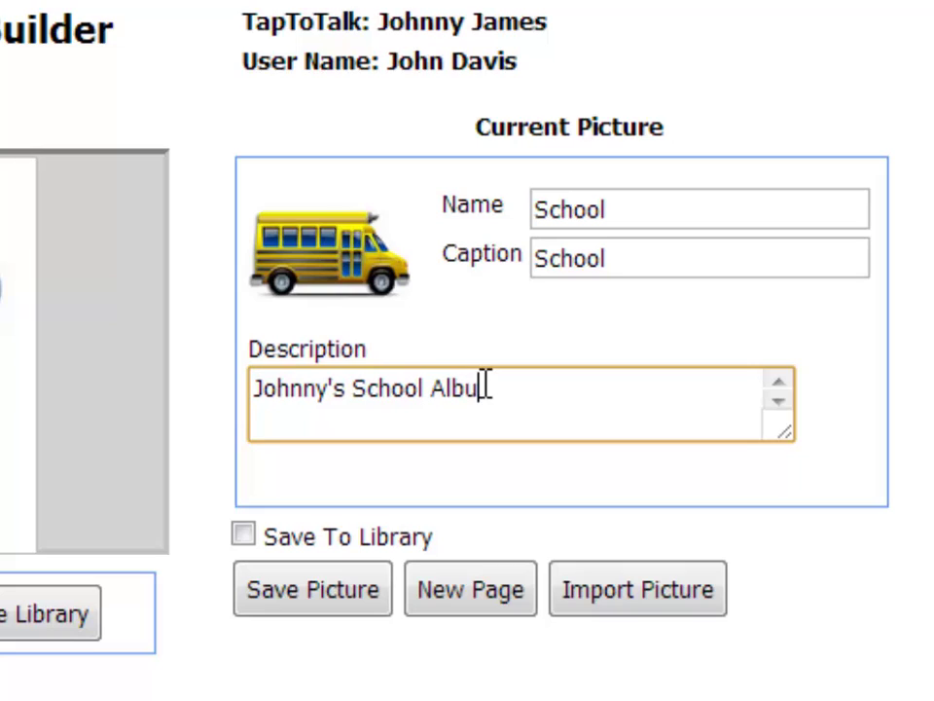
text(m)
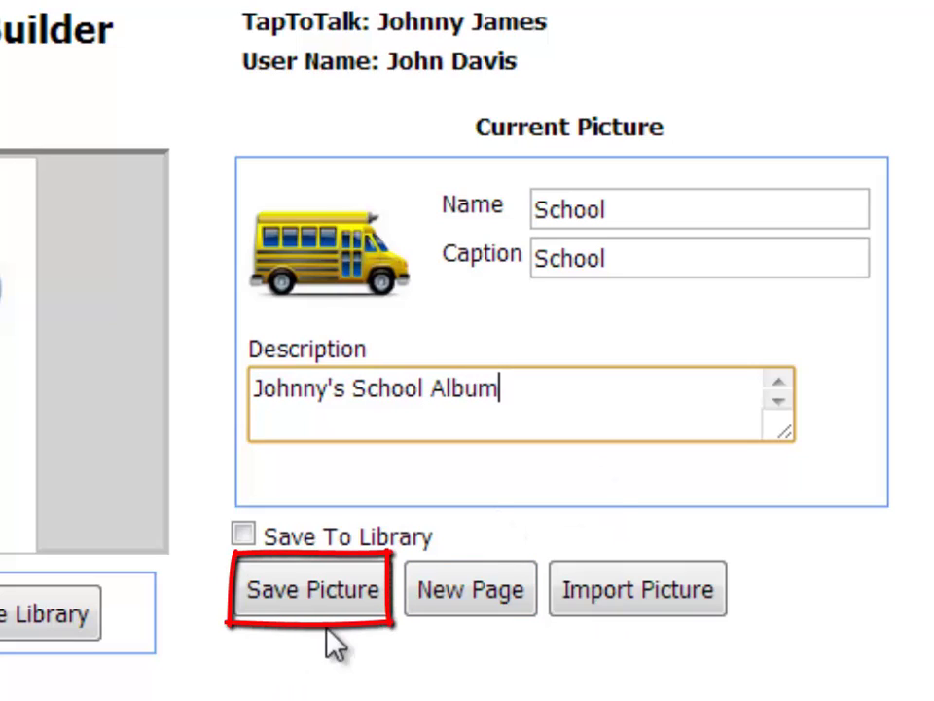
click(327, 597)
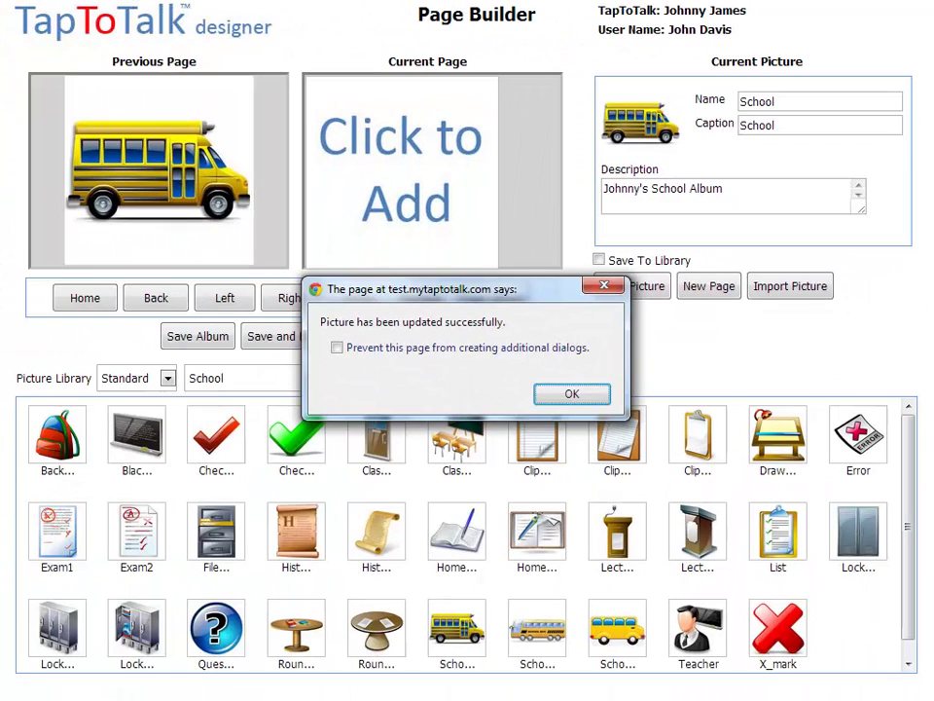
click(598, 396)
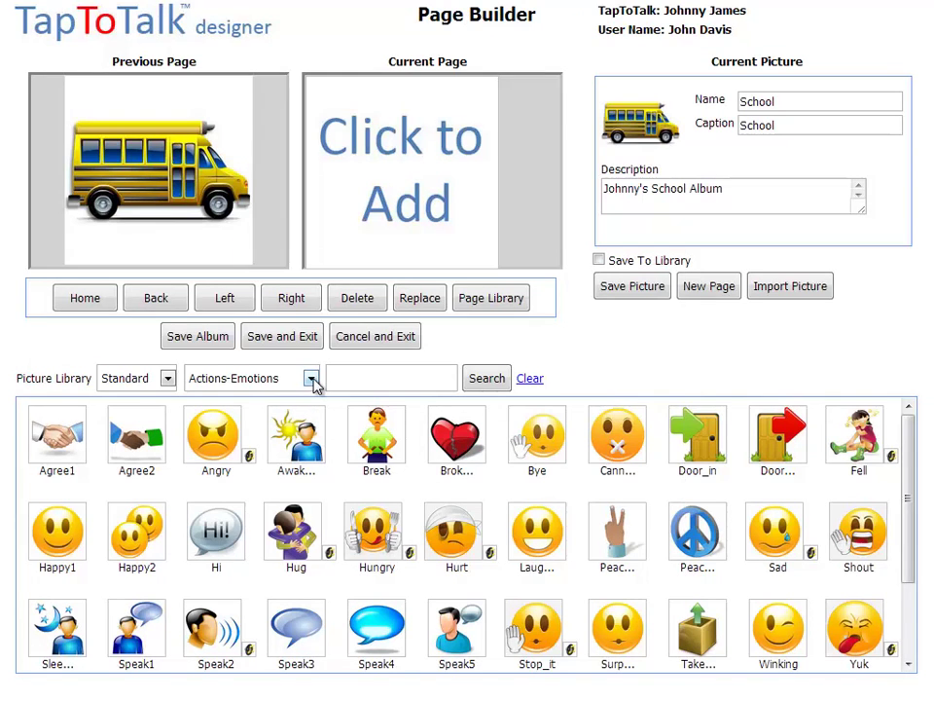
Step: Add the Backpack, Lockers2 and Teacher pictures from the School category to the current page and save the album
click(312, 383)
click(223, 465)
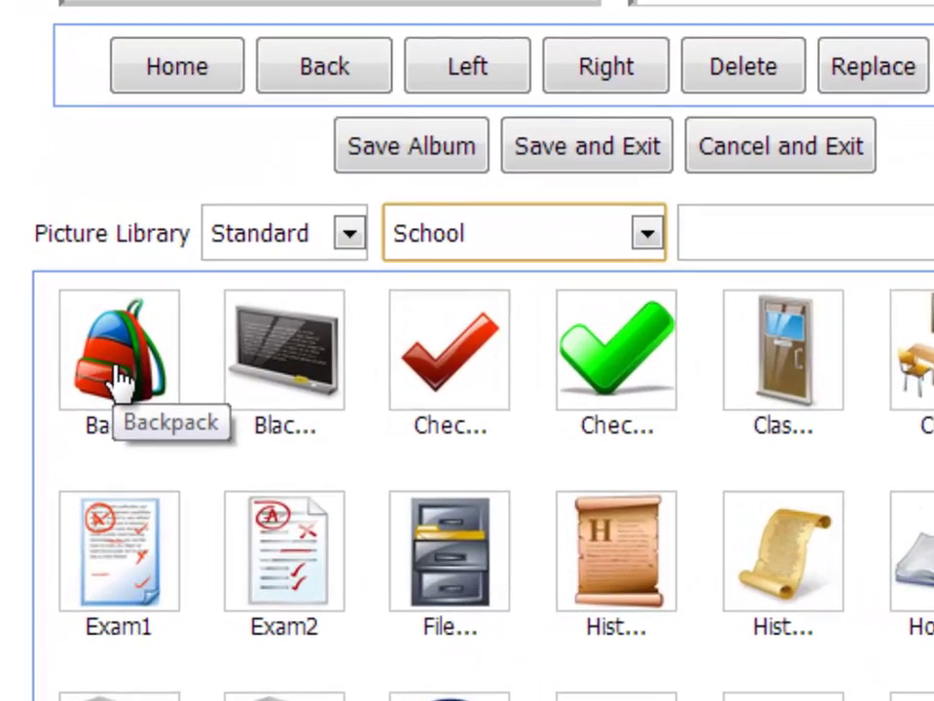
click(119, 380)
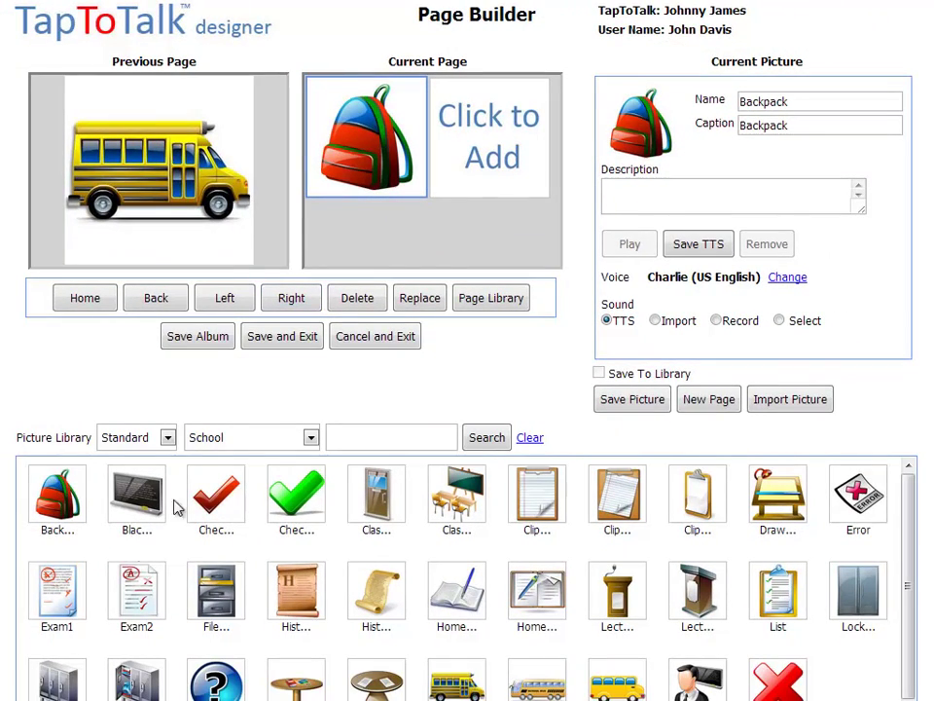
click(56, 689)
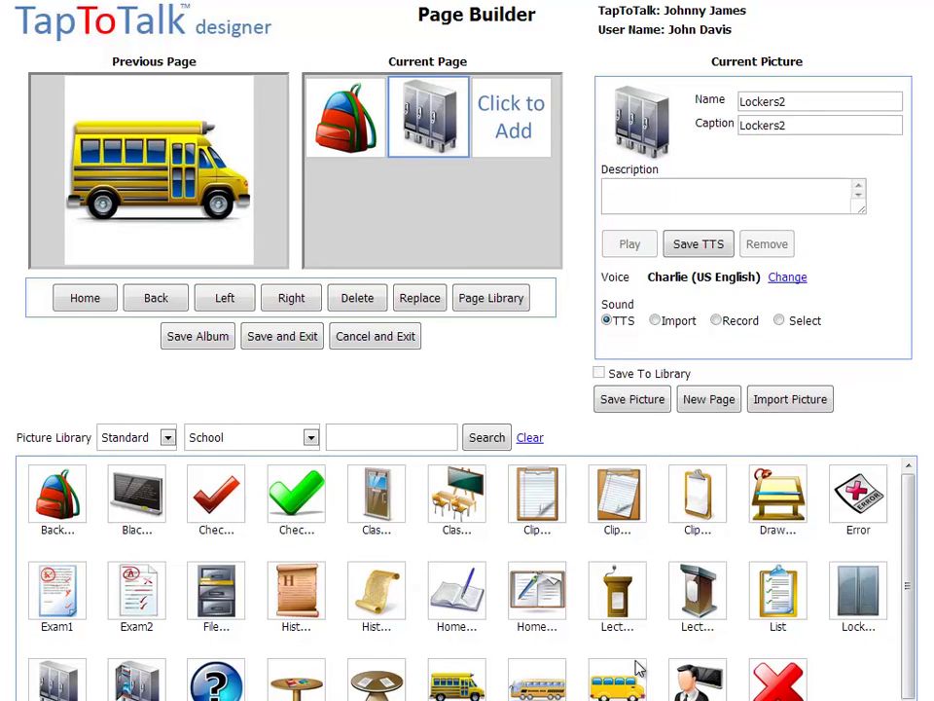
click(697, 686)
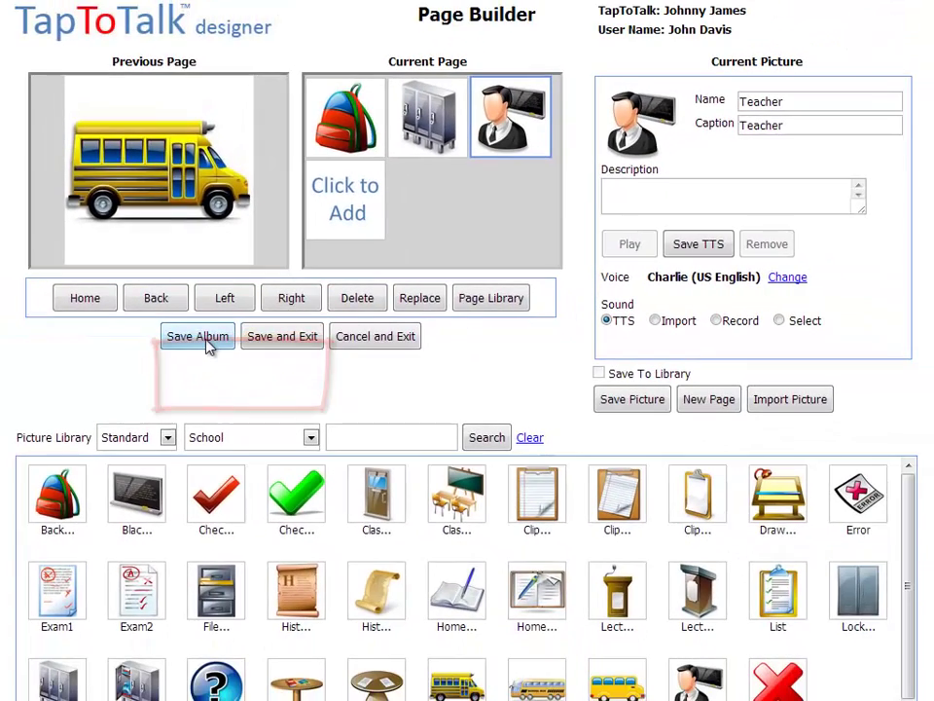
click(199, 336)
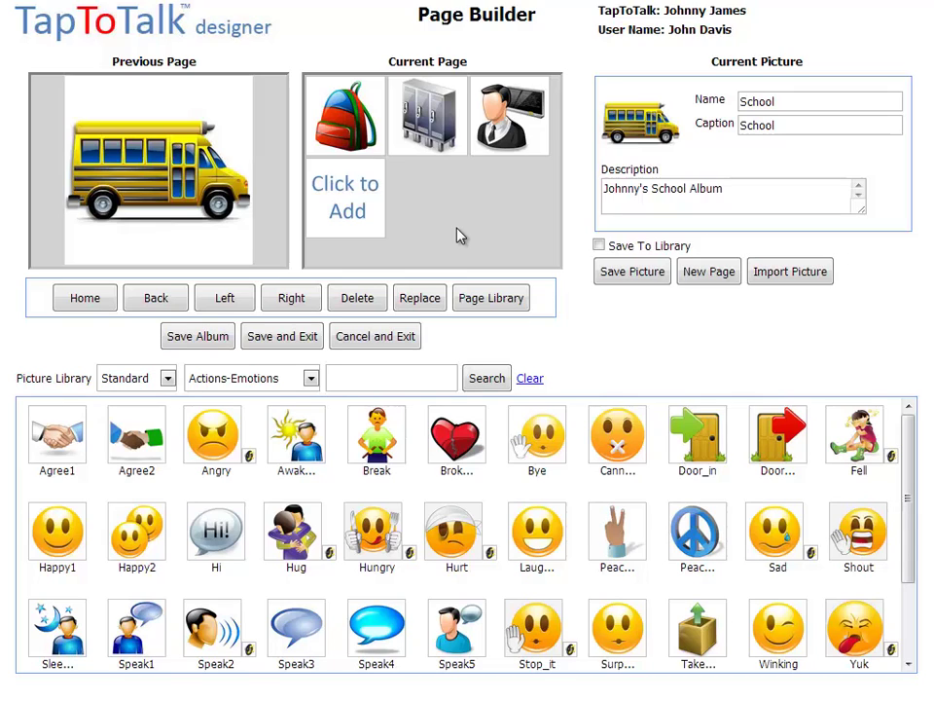
Step: Give the Backpack picture the description "Things in my backpack." and save it with its text-to-speech sound
click(335, 127)
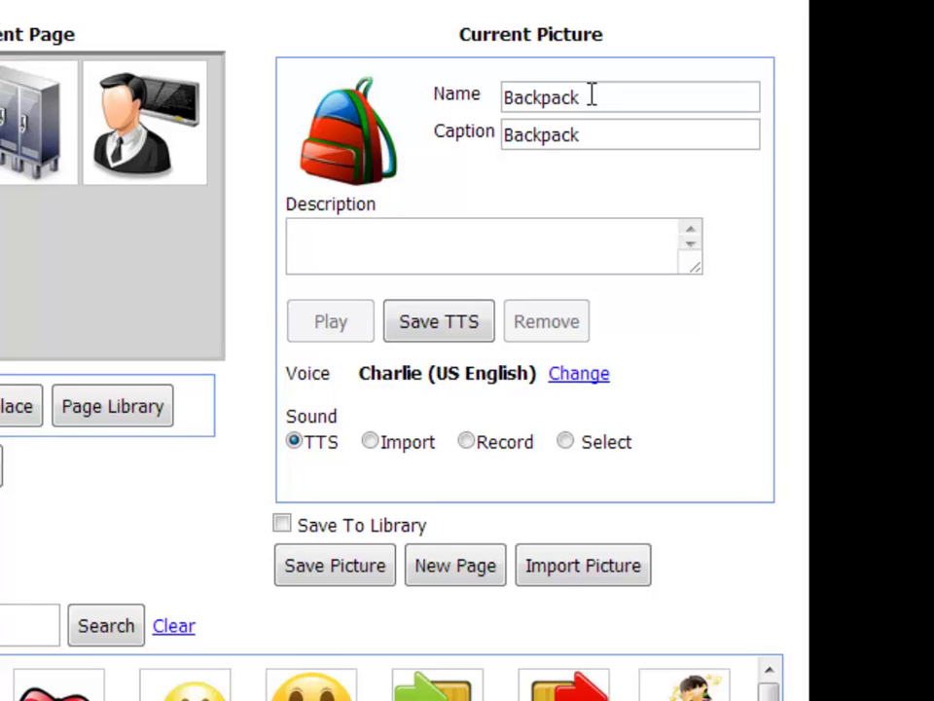
click(359, 233)
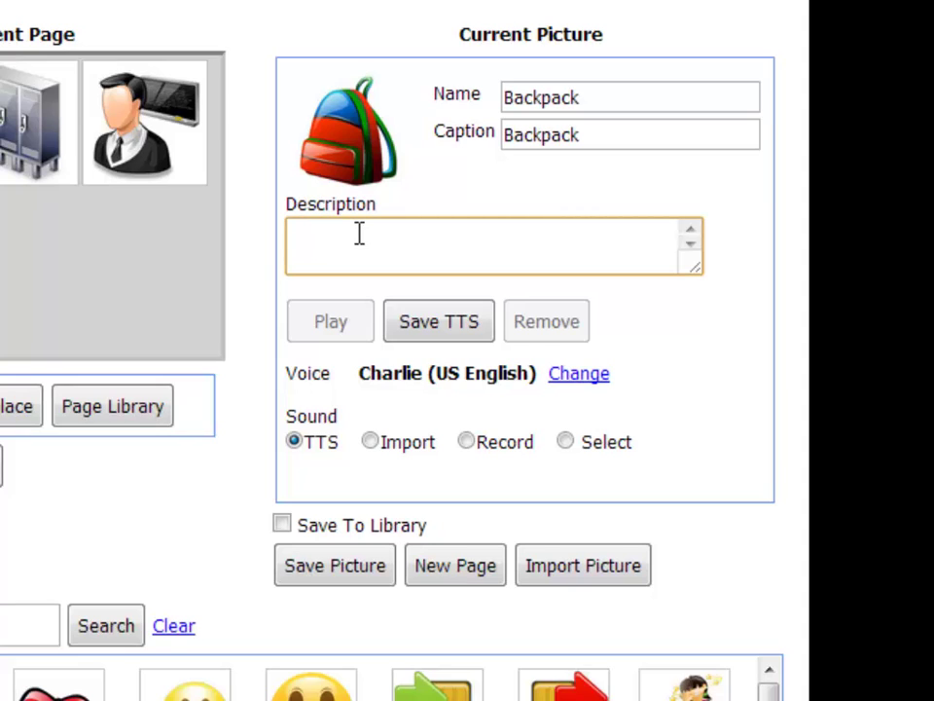
text(Things in my backpack.)
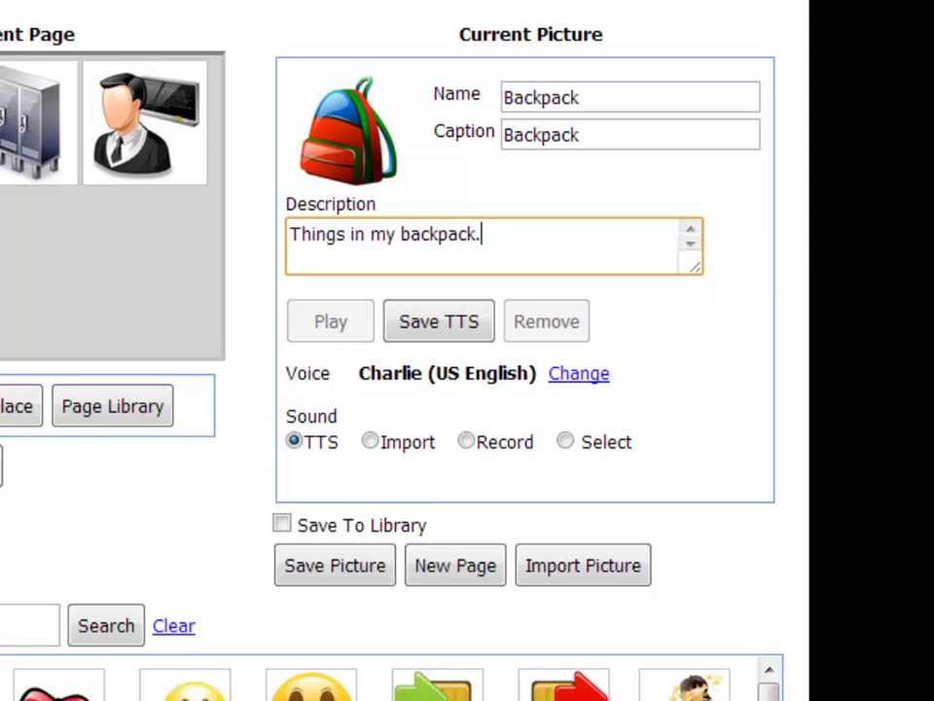
click(438, 340)
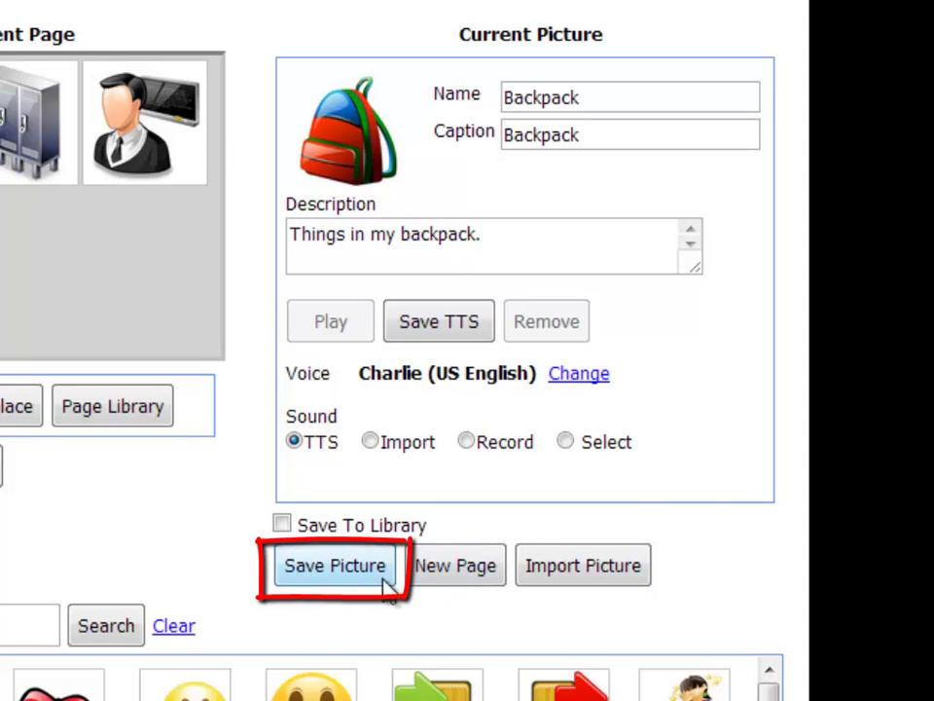
click(336, 574)
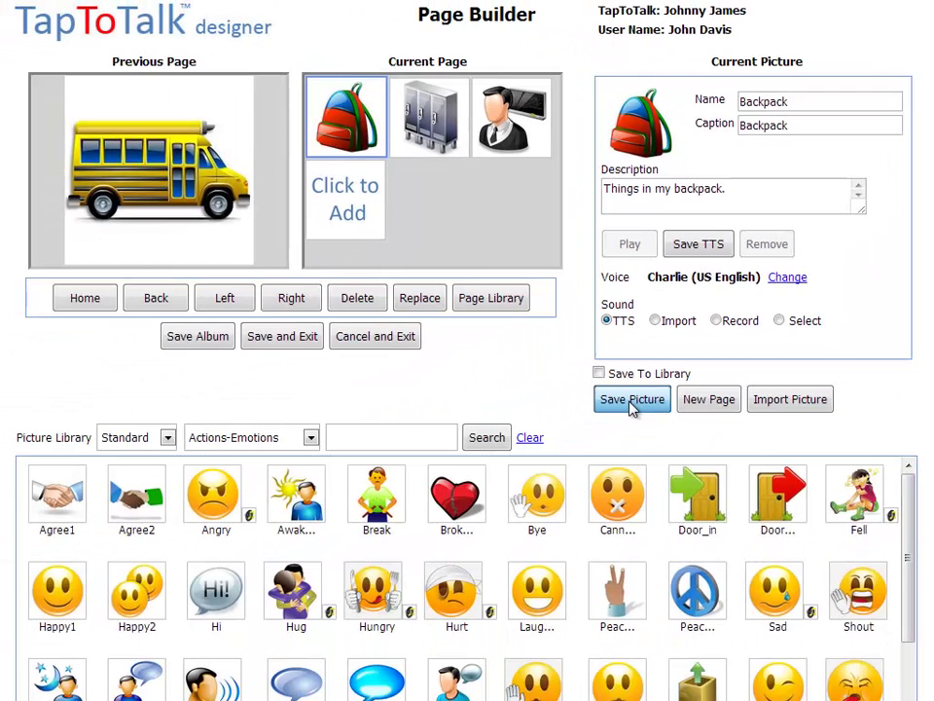
click(576, 379)
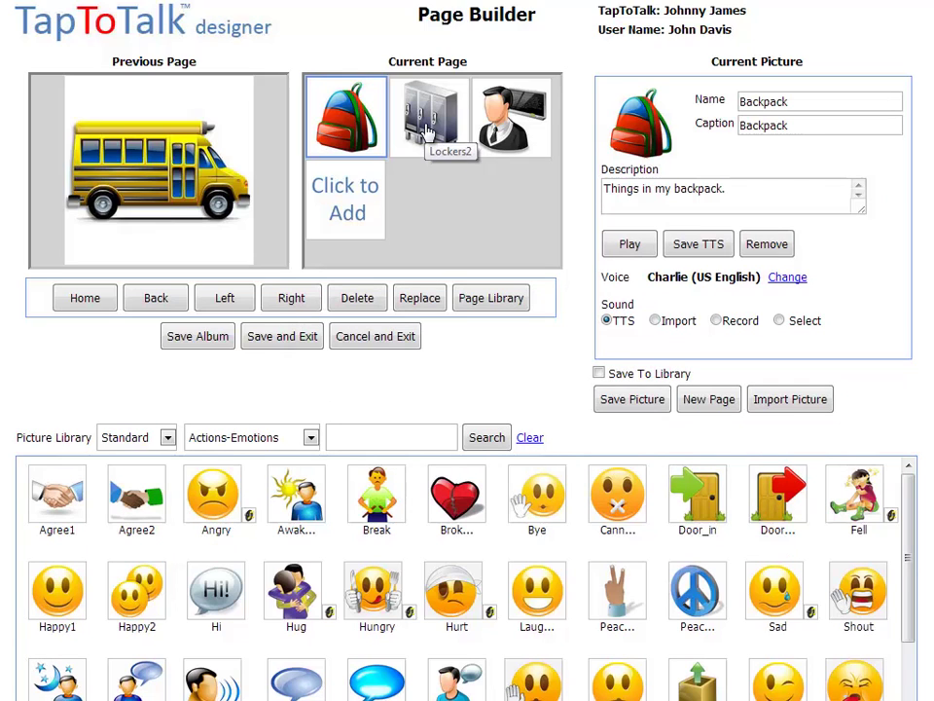
Step: Change the caption of the lockers picture on the current page to "Locker"
click(429, 131)
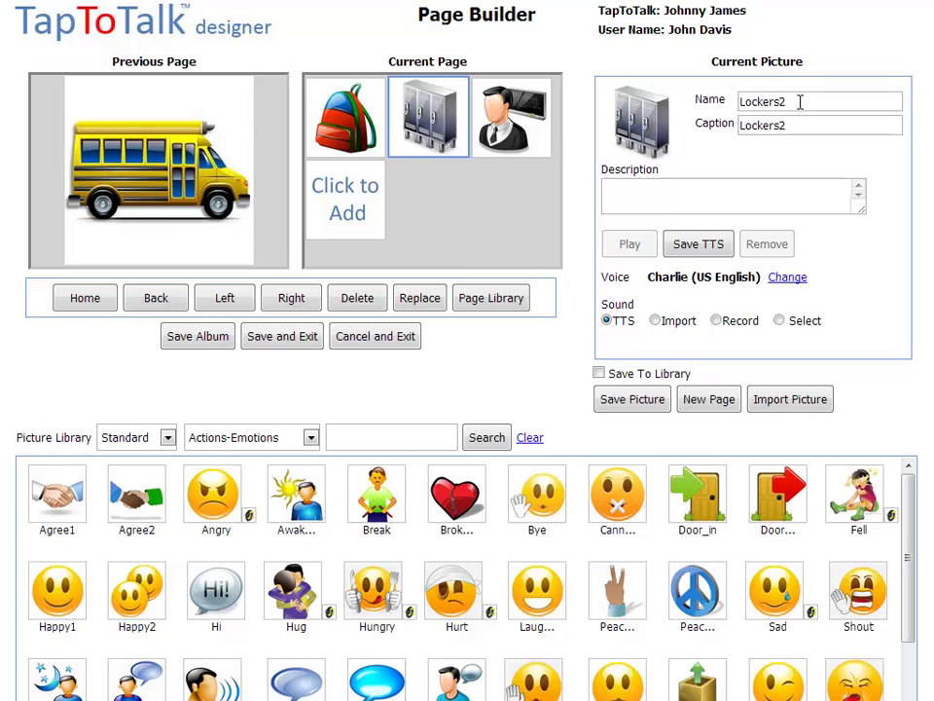
click(800, 101)
click(792, 124)
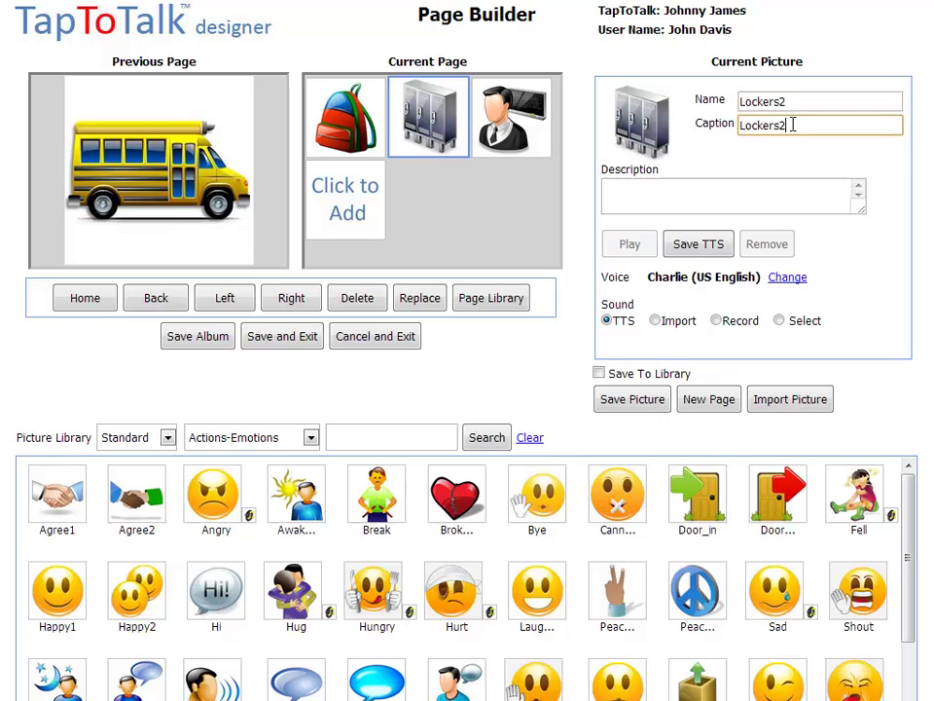
drag(792, 123, 734, 125)
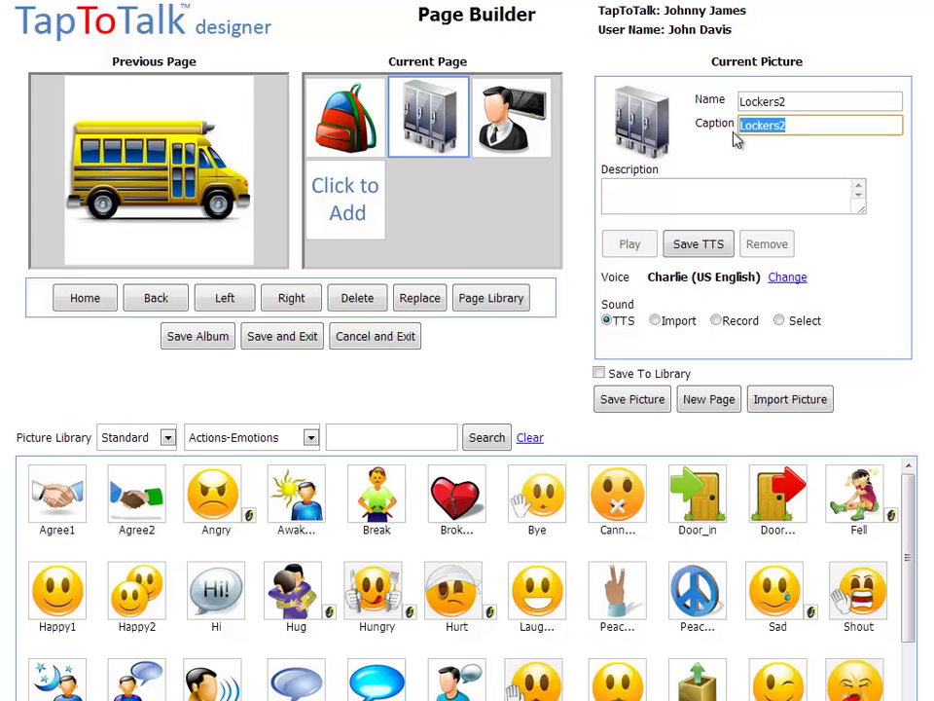
text(Locker)
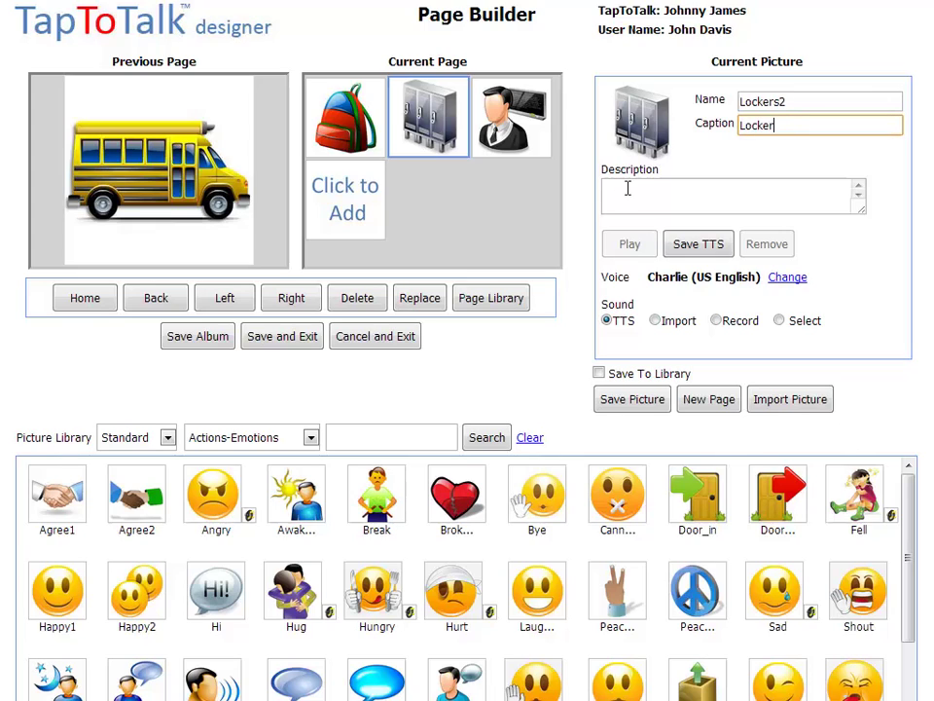
Step: Give the lockers picture the description "Things in my locker." and save it with its text-to-speech sound
click(629, 187)
text(Thi)
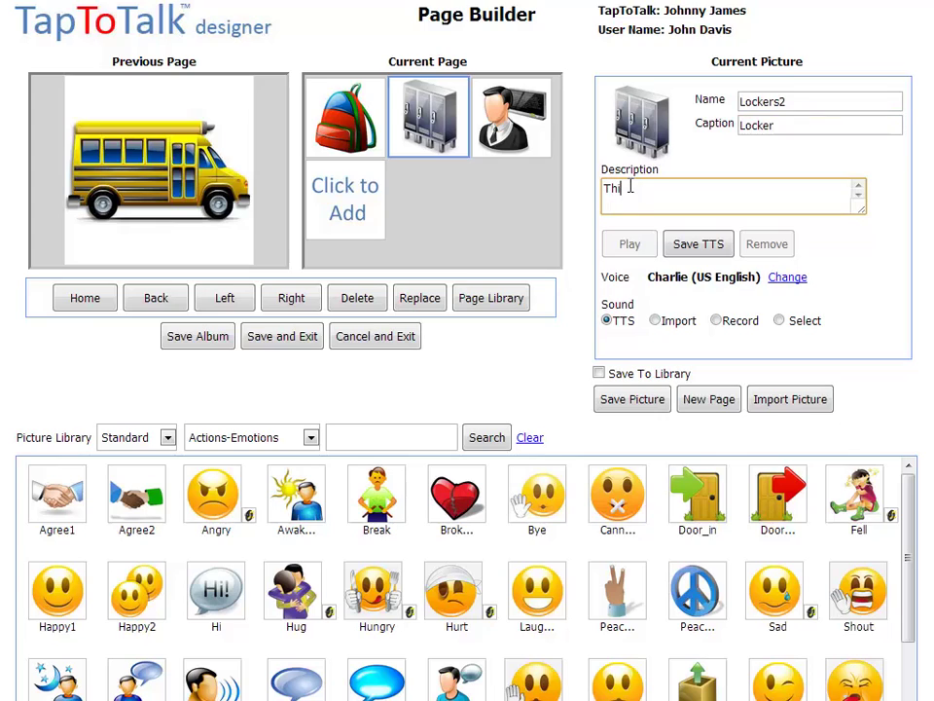
text(ngs in myh locker.)
key(Left)
key(Left)
key(Left)
key(Left)
key(Left)
key(Left)
key(Left)
key(Left)
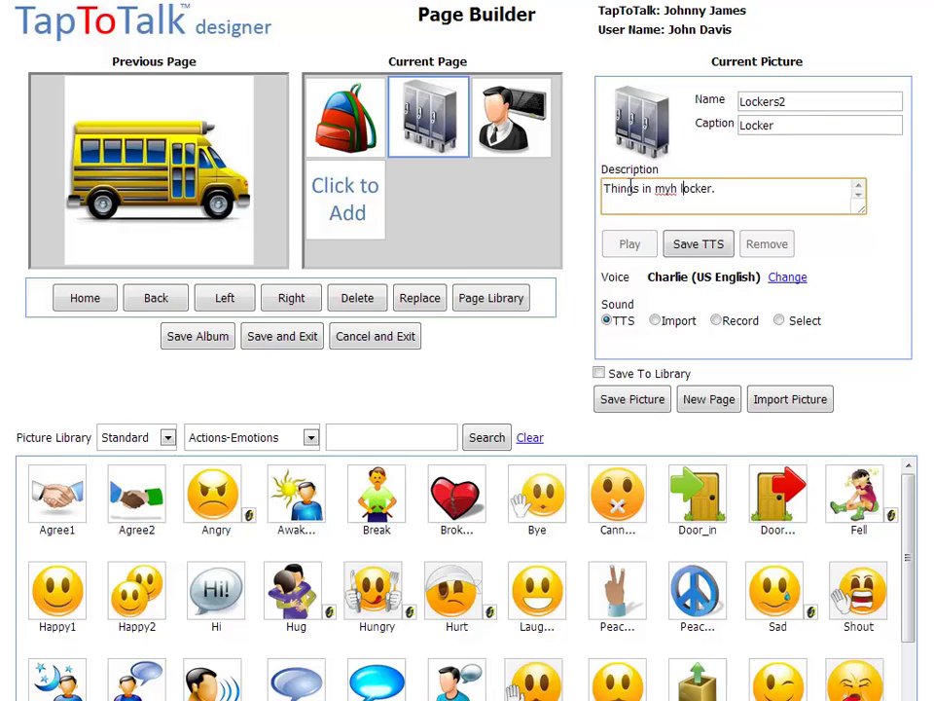
key(BackSpace)
click(697, 247)
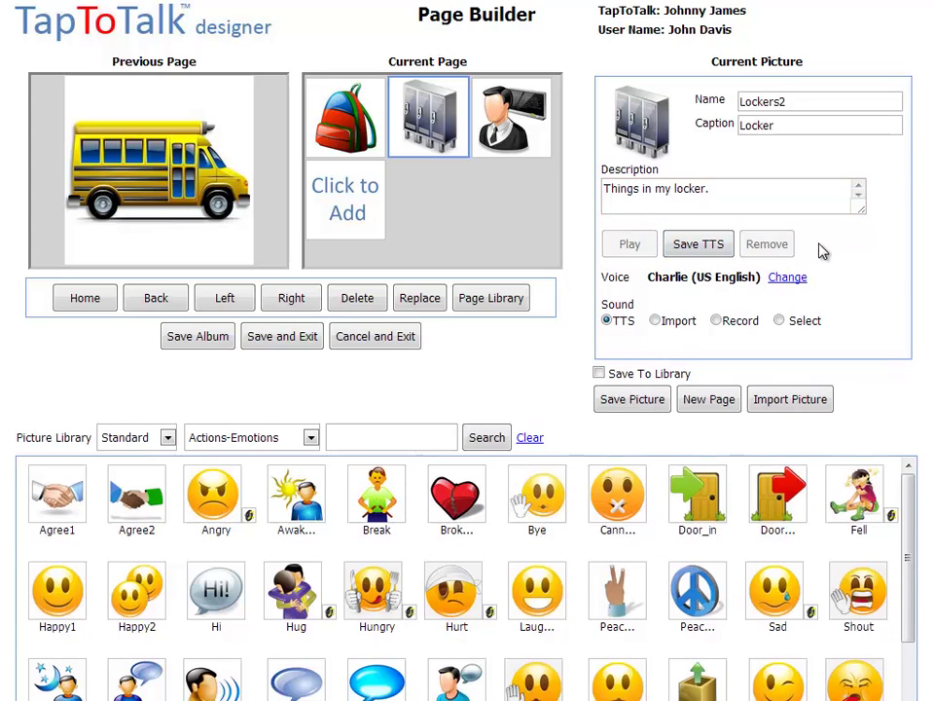
click(633, 405)
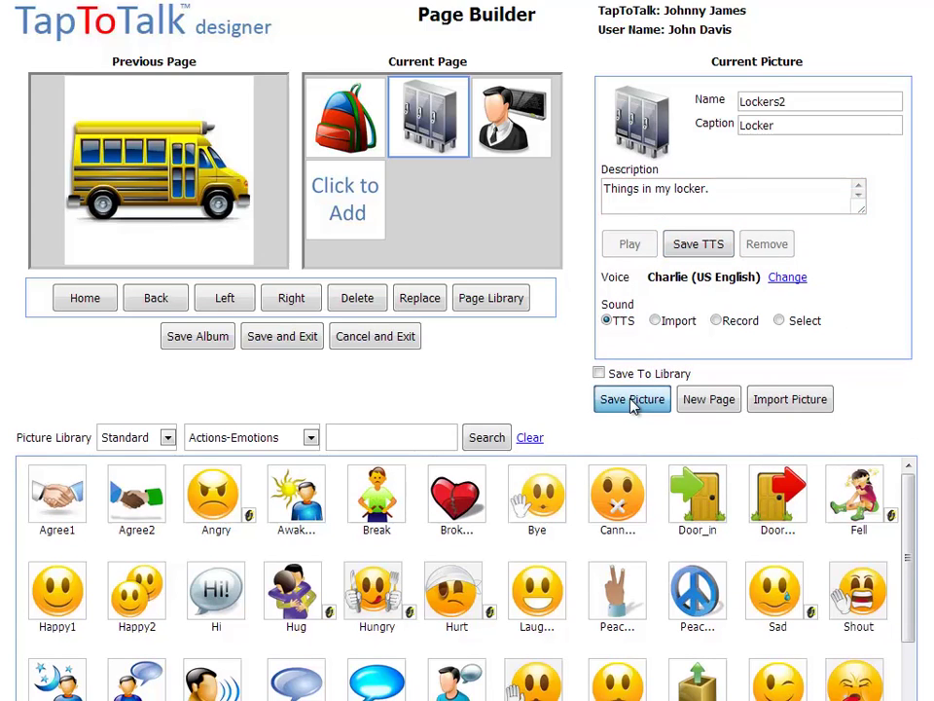
Step: Give the Teacher picture the description "The names of my teachers." and save it with its text-to-speech sound
click(500, 137)
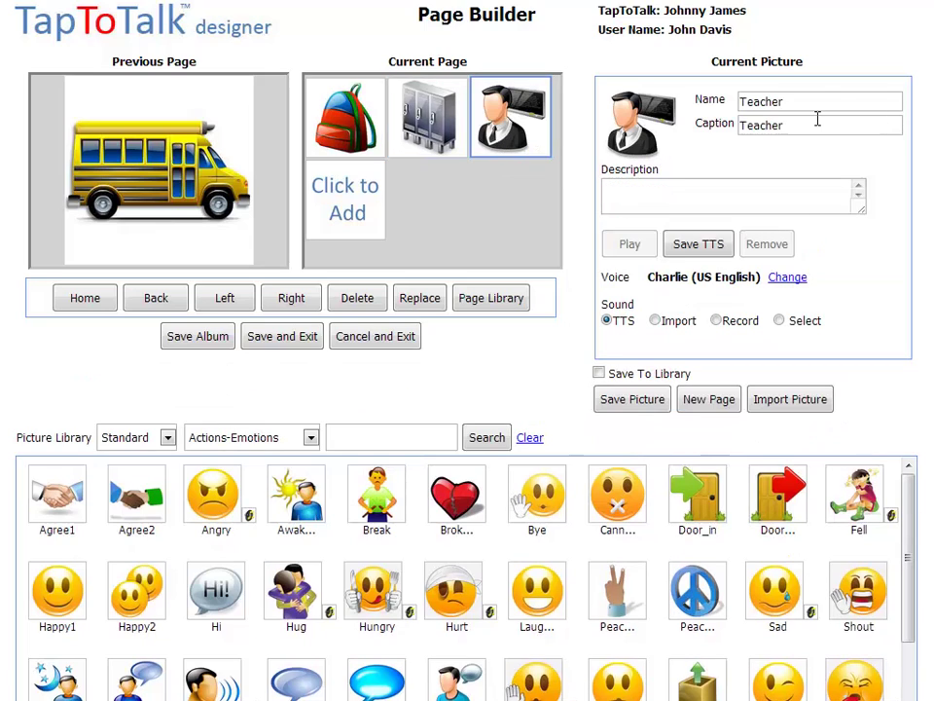
click(667, 193)
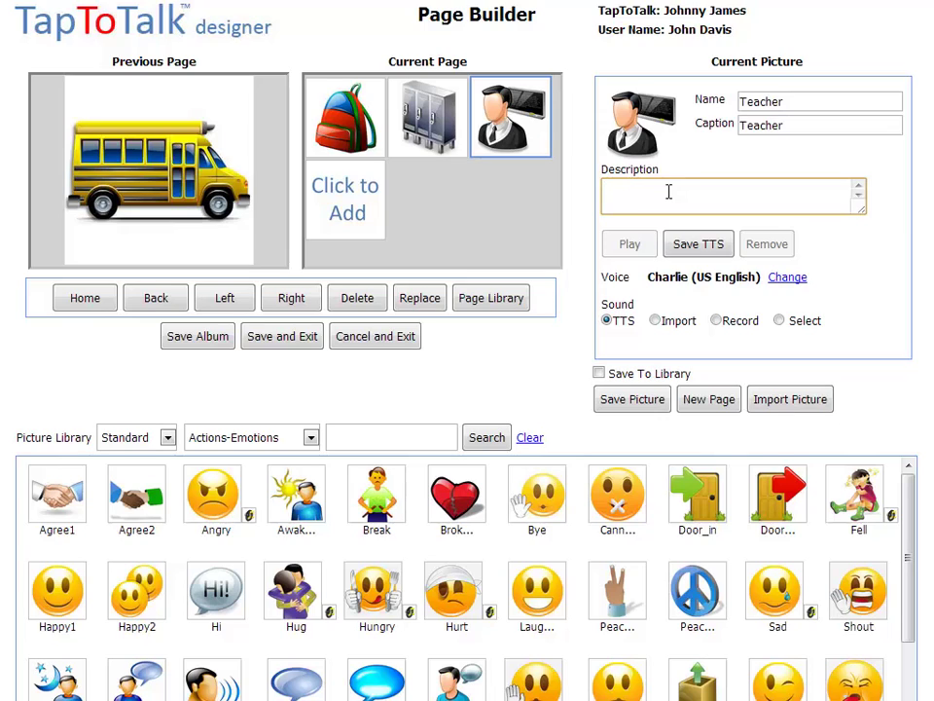
text(The names of my teachers)
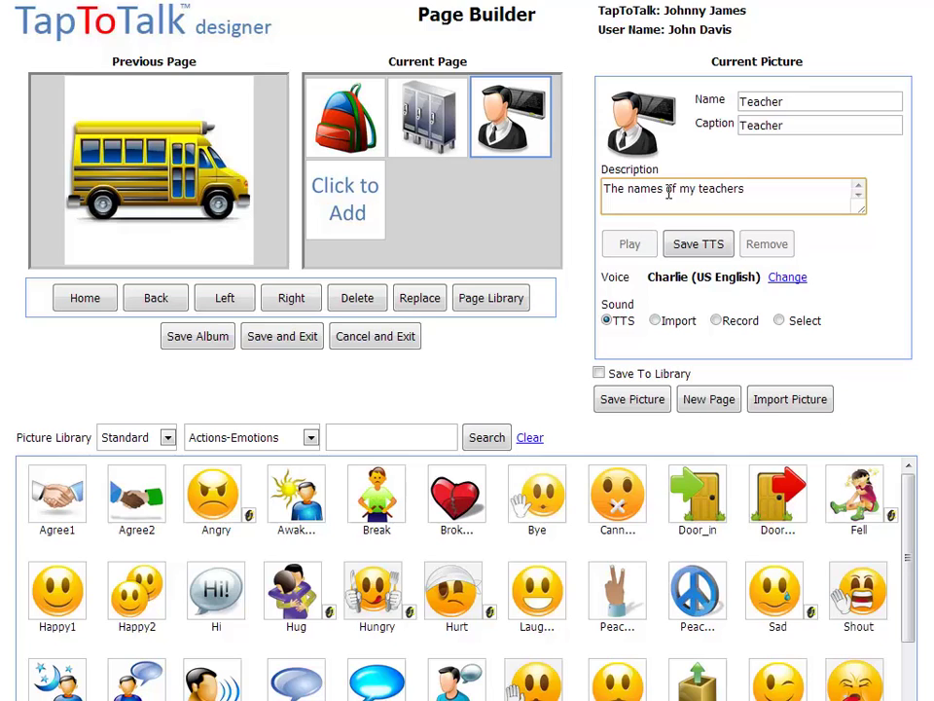
text(.)
click(700, 249)
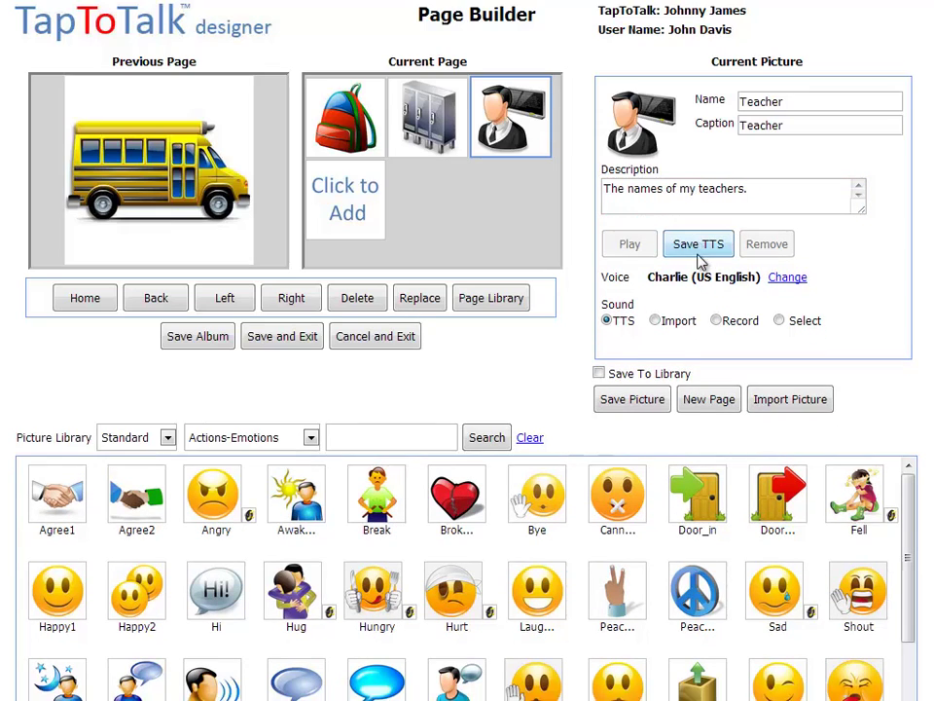
click(634, 406)
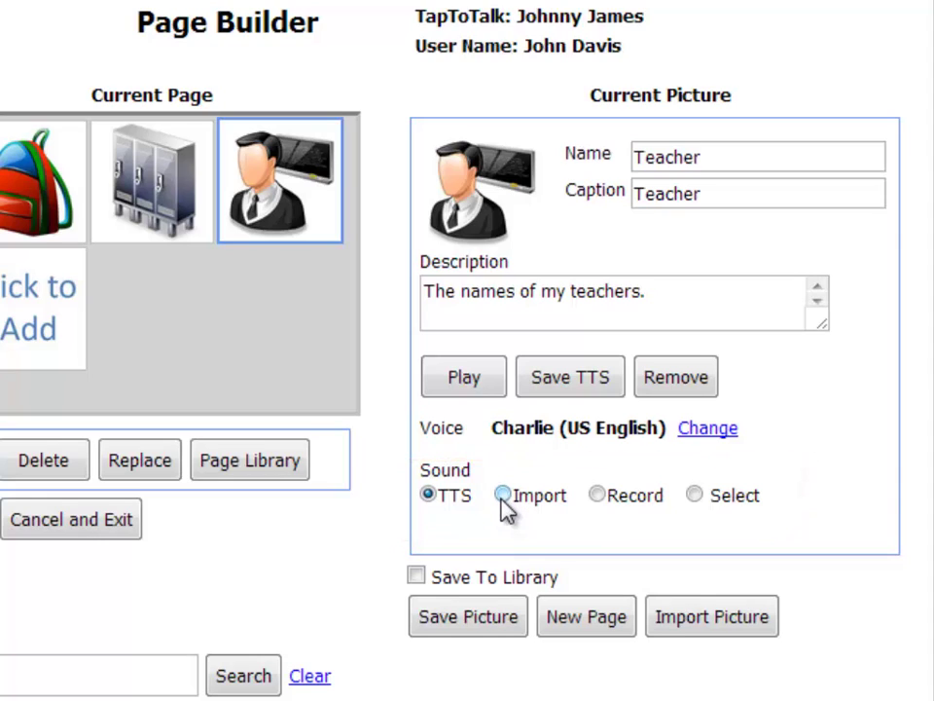
Step: Switch the Teacher picture's sound source to Record and save the picture
click(597, 494)
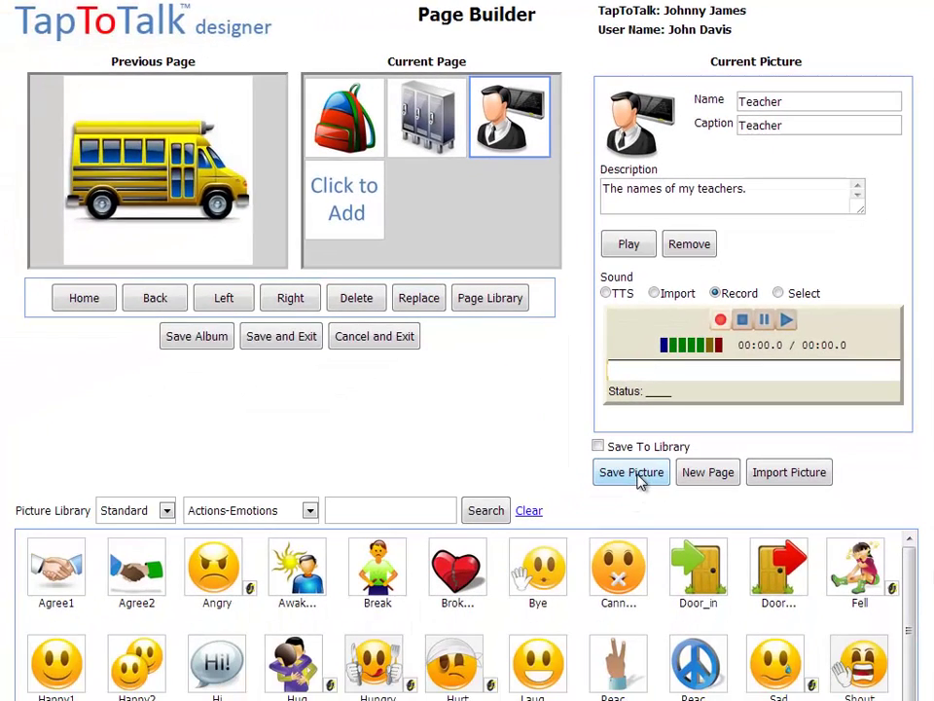
click(633, 473)
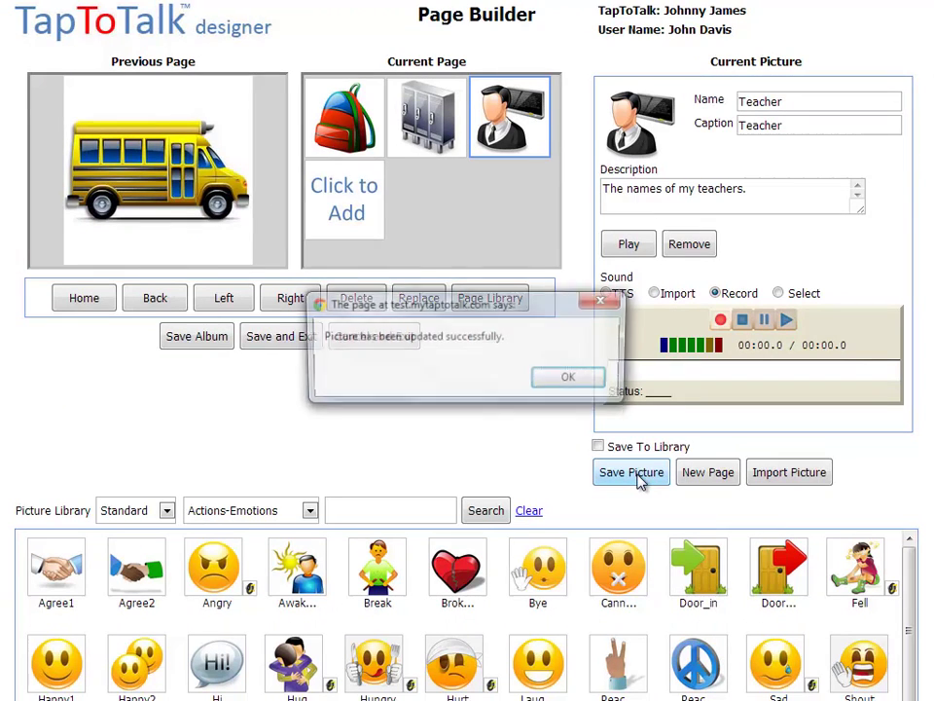
click(570, 380)
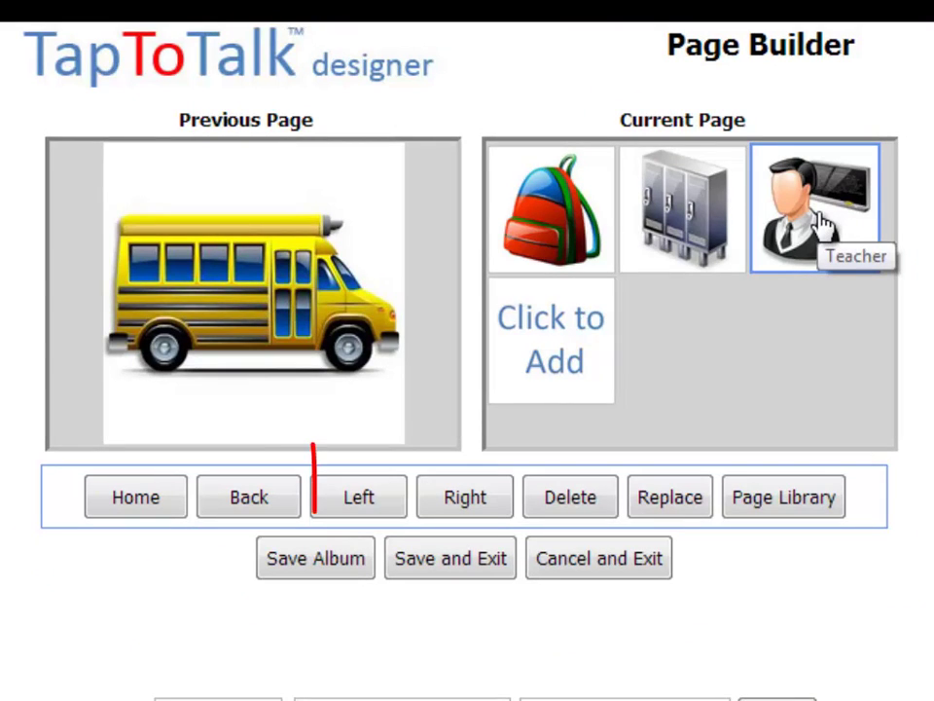
Step: Reorder the current page so the Teacher picture sits between the Backpack and lockers pictures, and save the album
click(347, 512)
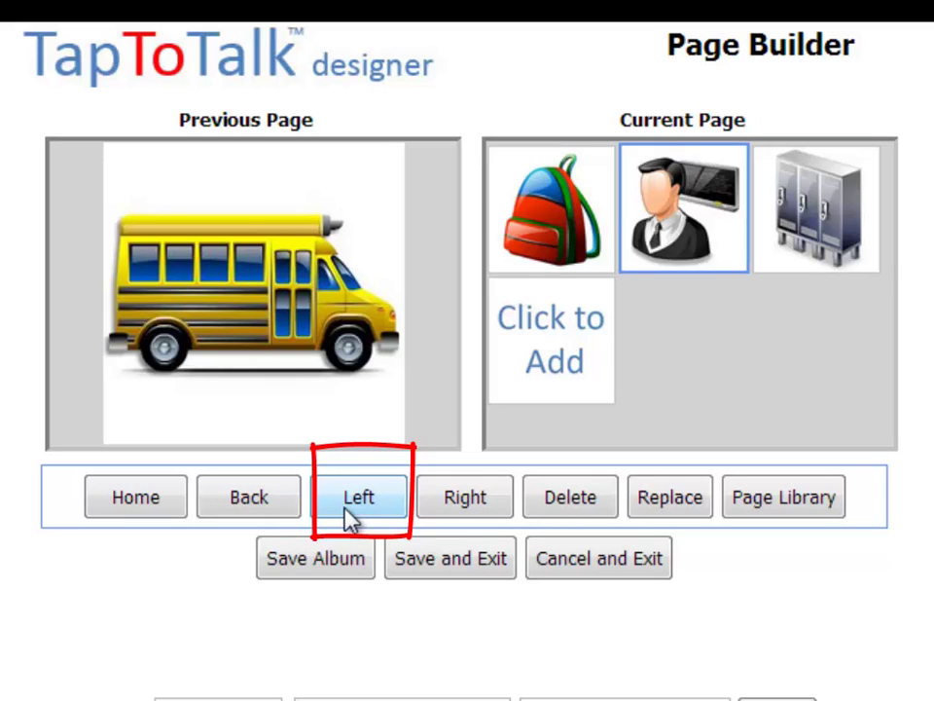
click(347, 510)
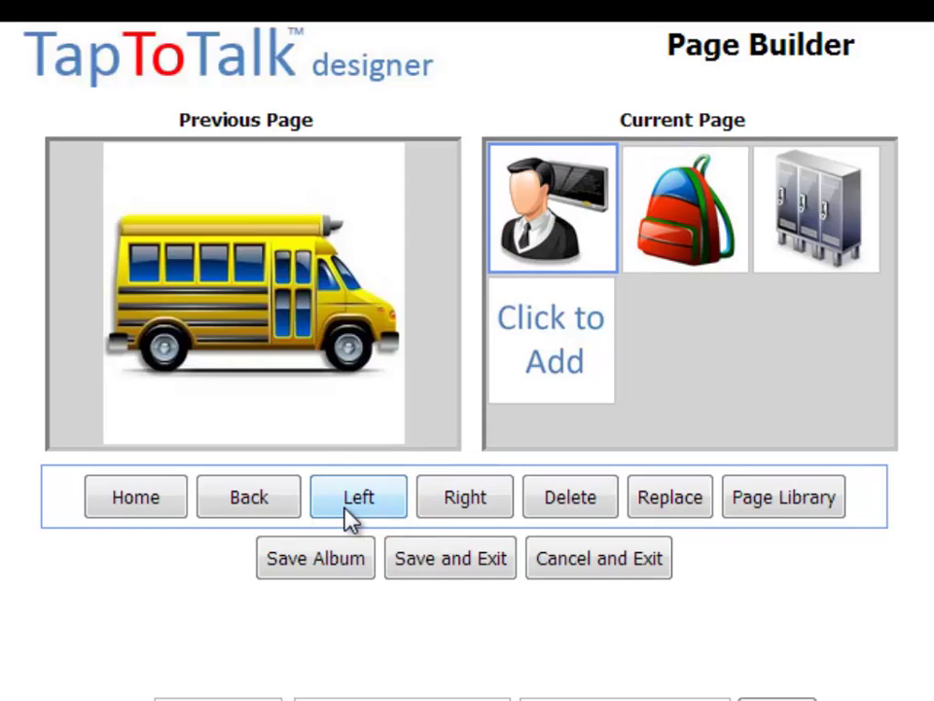
click(477, 515)
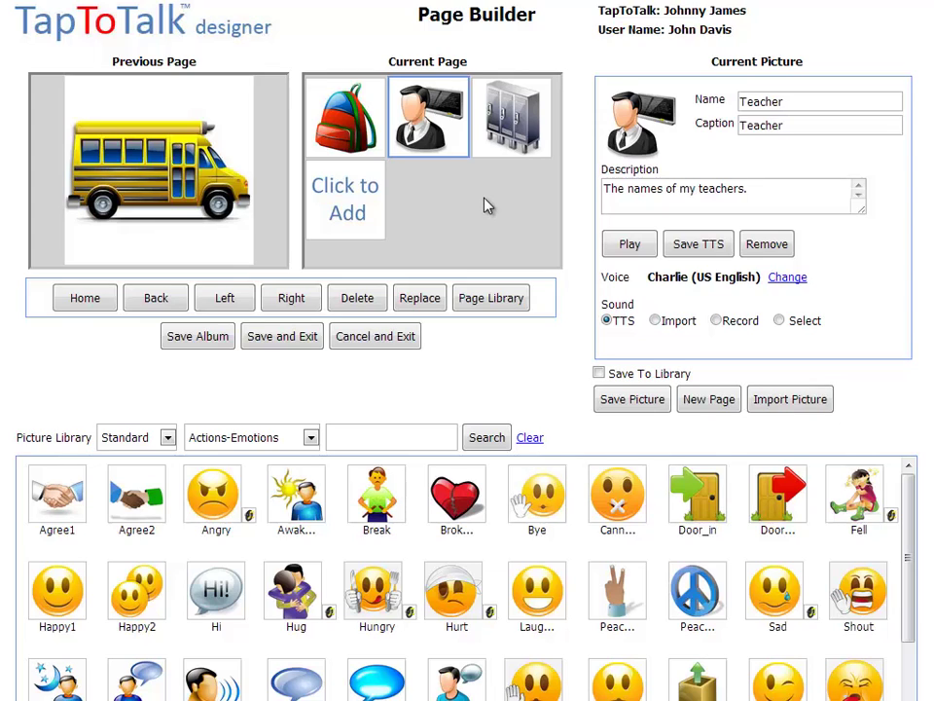
click(199, 340)
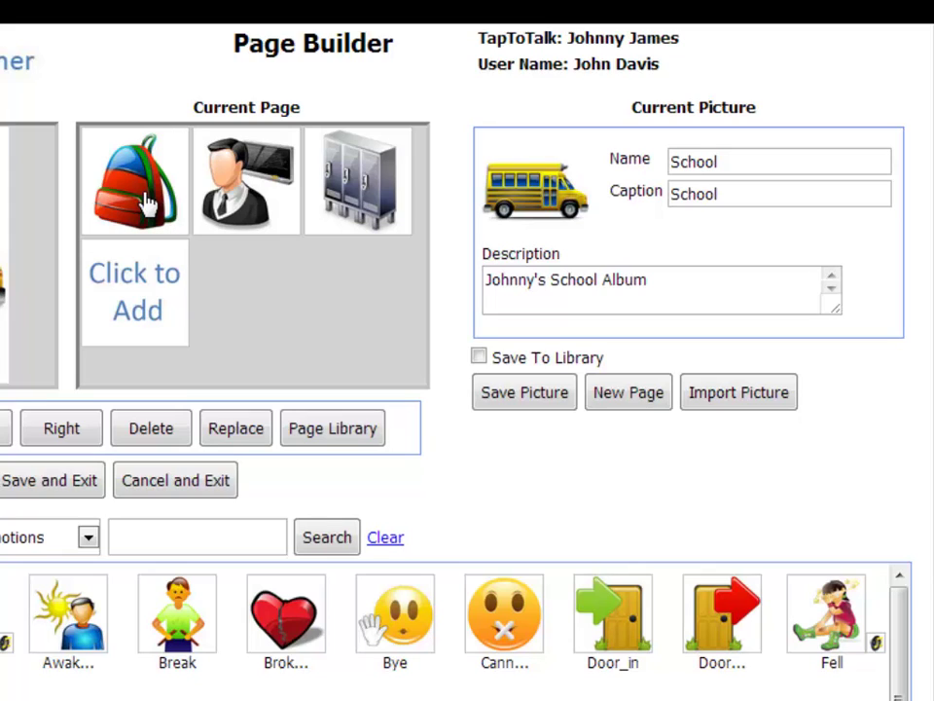
Step: Create a new page for the Backpack picture and add the Colored_pencils picture found by searching the library for "pencil"
click(146, 203)
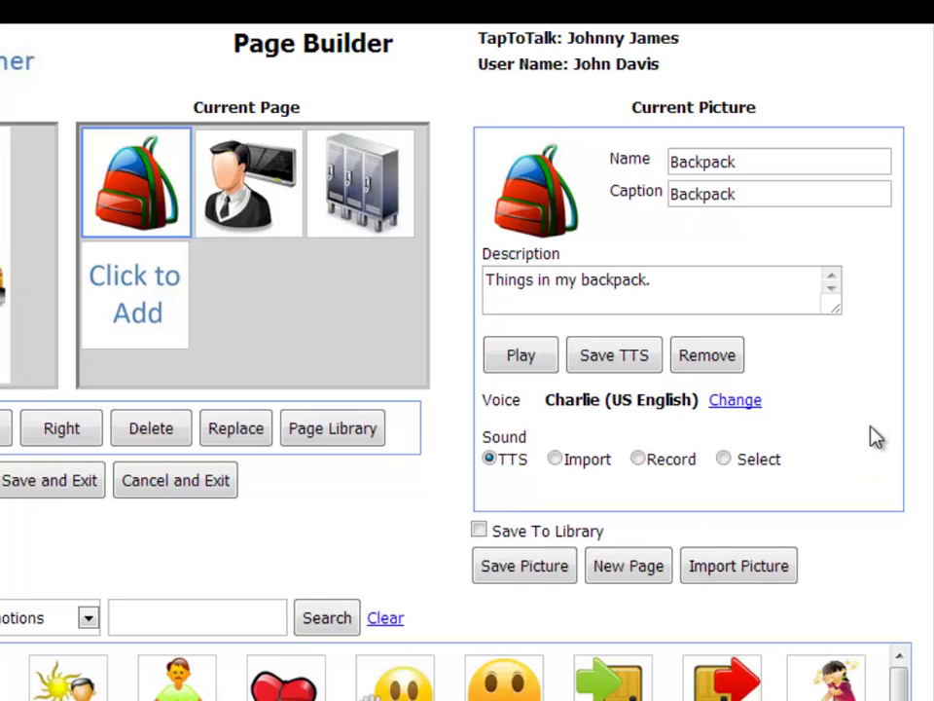
click(629, 574)
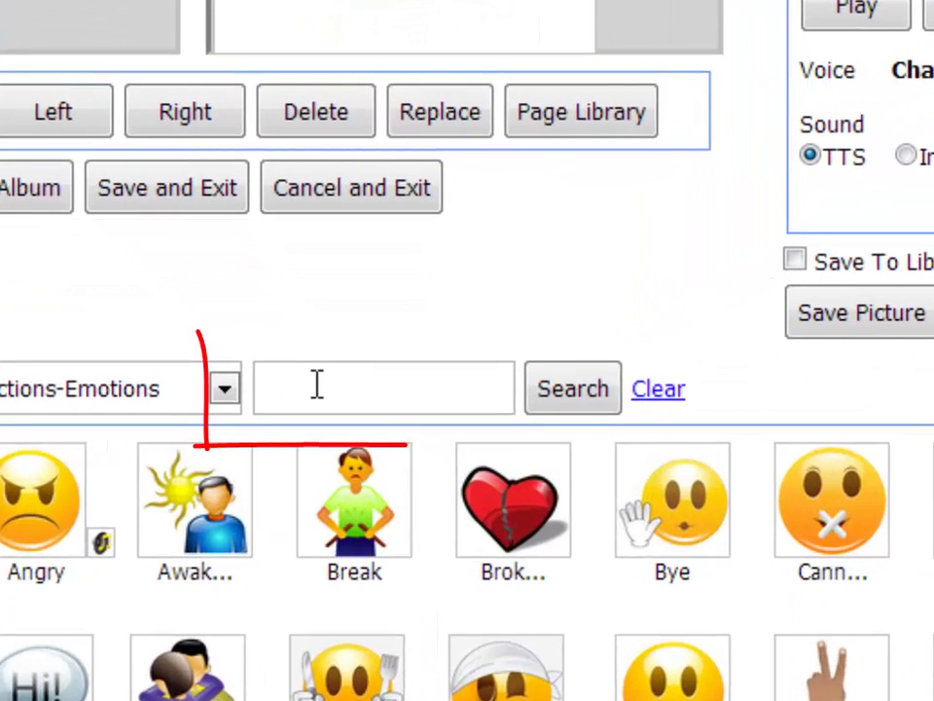
click(358, 435)
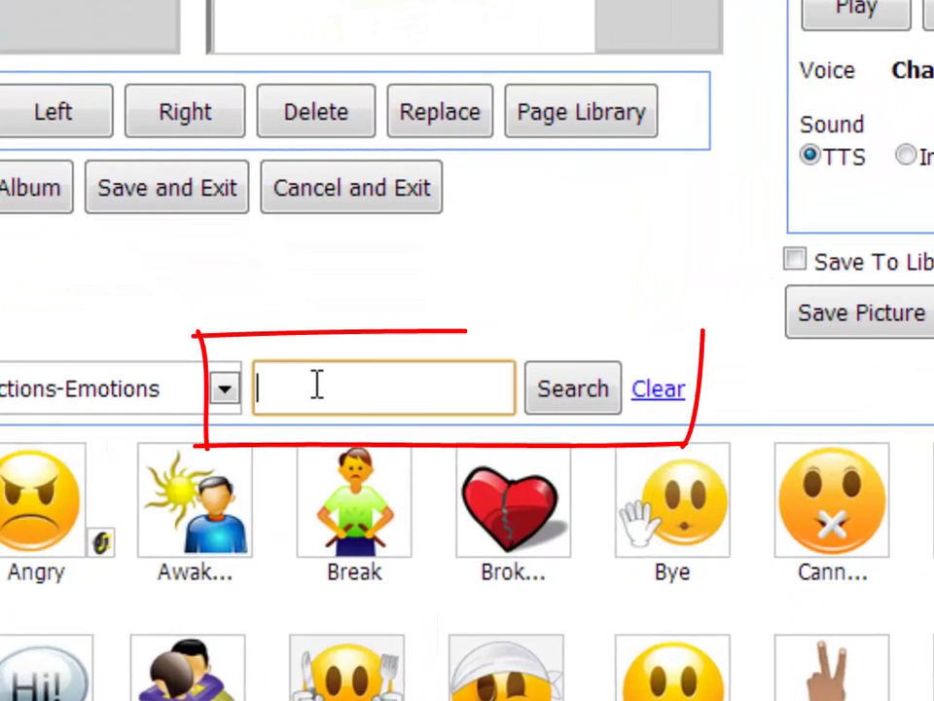
text(pencil)
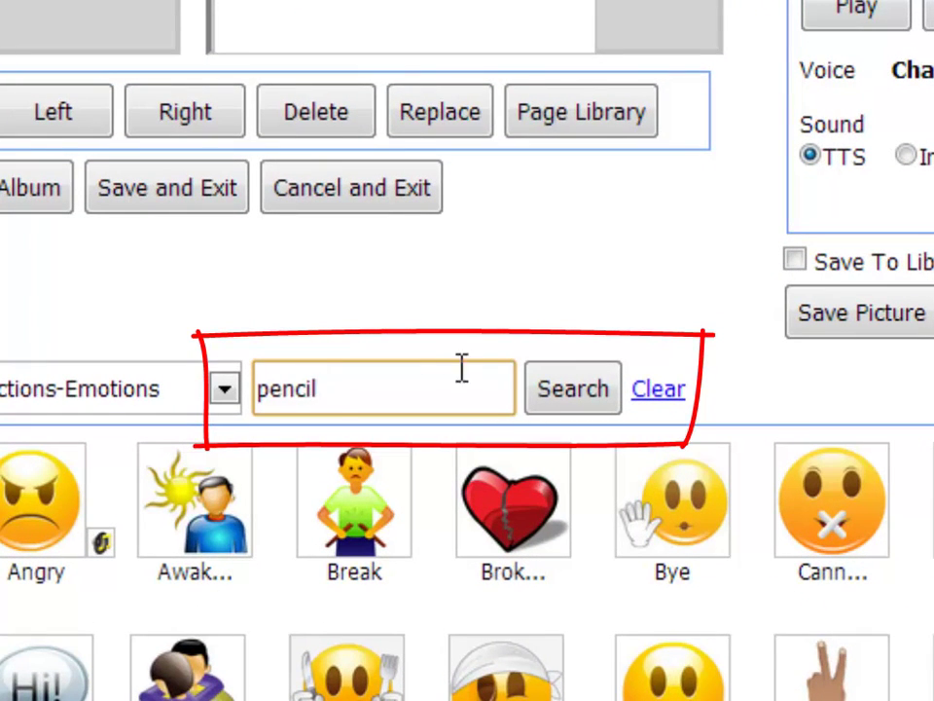
click(596, 407)
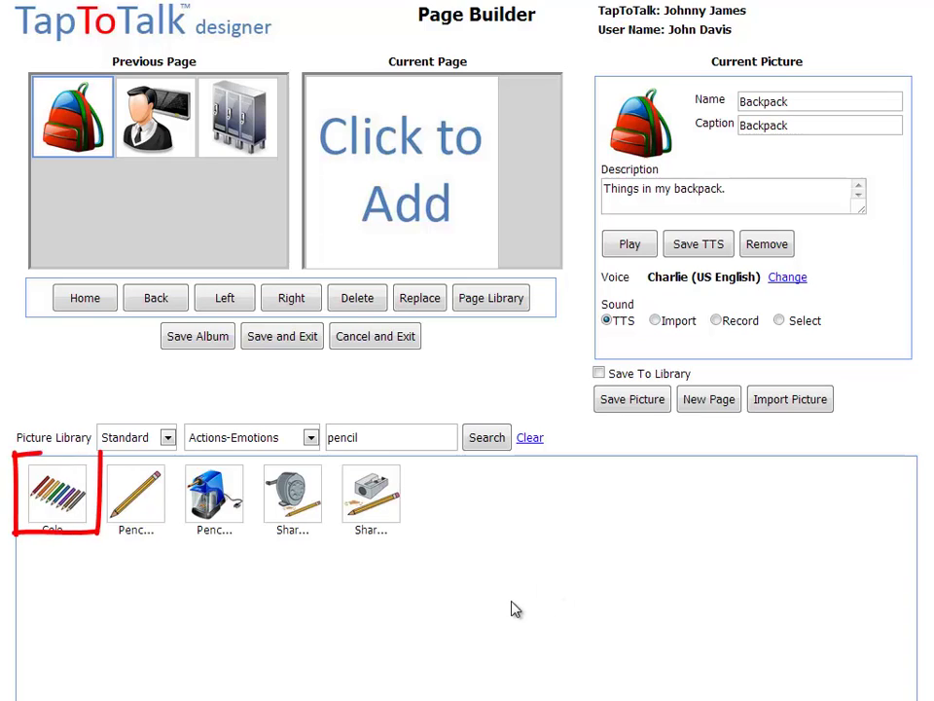
click(57, 496)
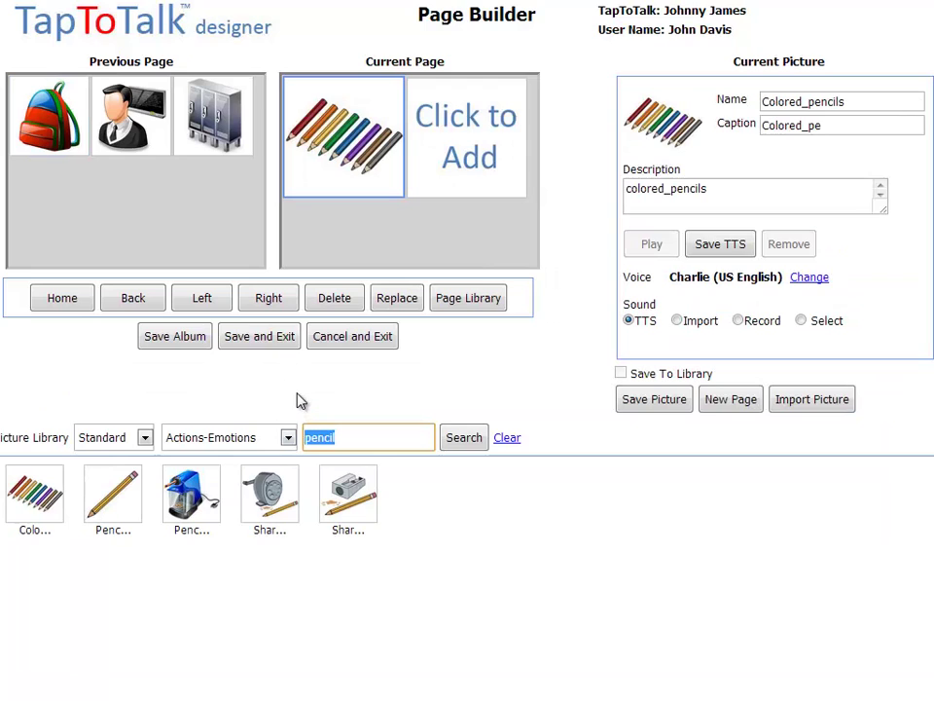
Step: Add the Lunch_box1 and Book1 pictures to the current page by searching the library for "lunch" and "books"
text(lunc)
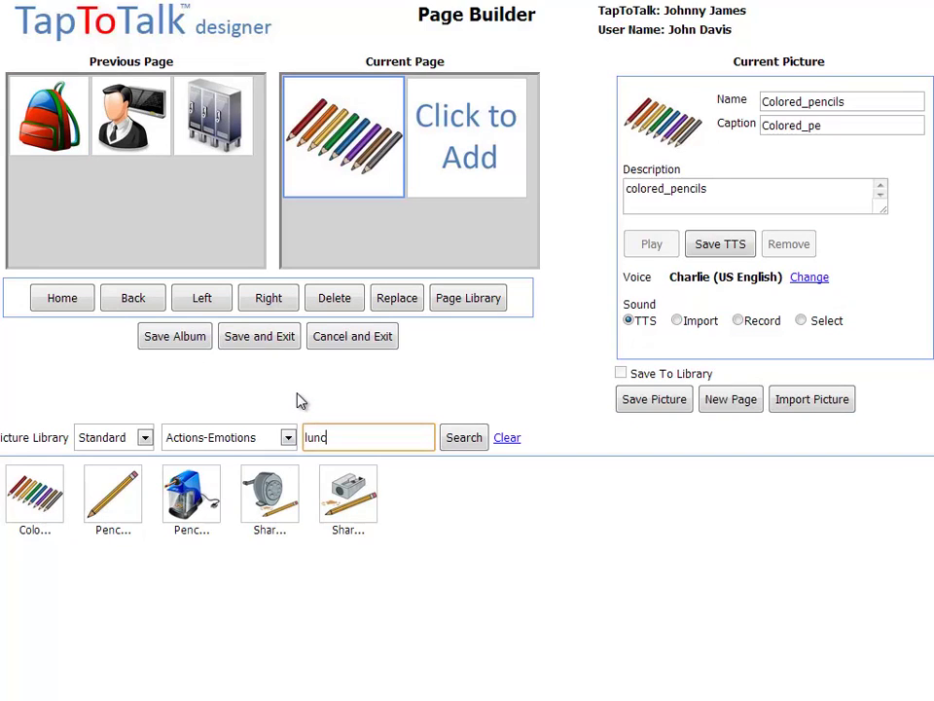
text(h)
click(457, 450)
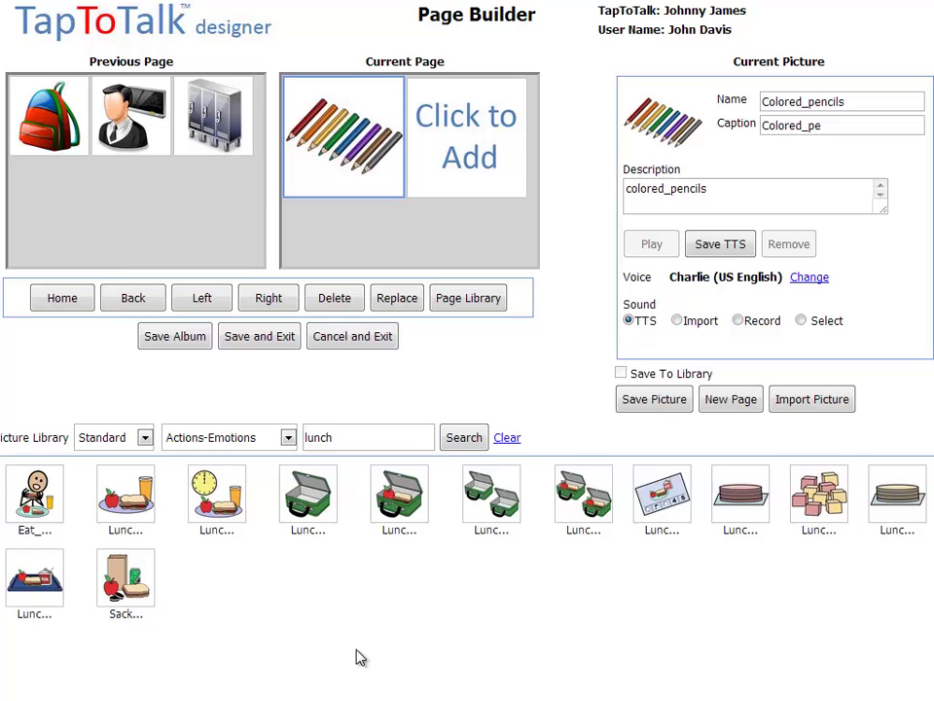
click(314, 501)
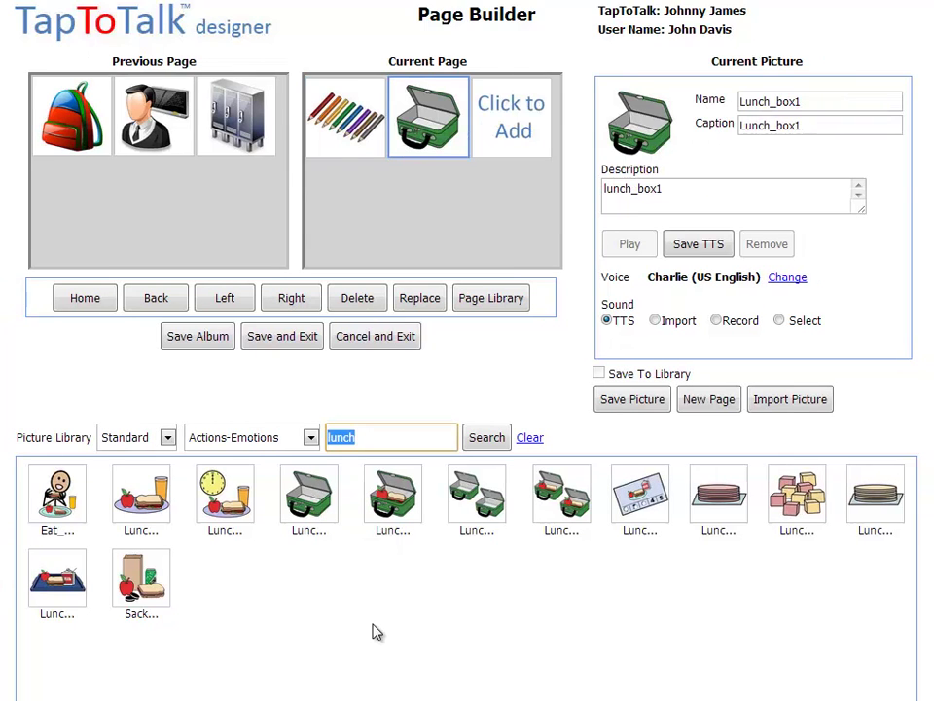
text(books)
key(Return)
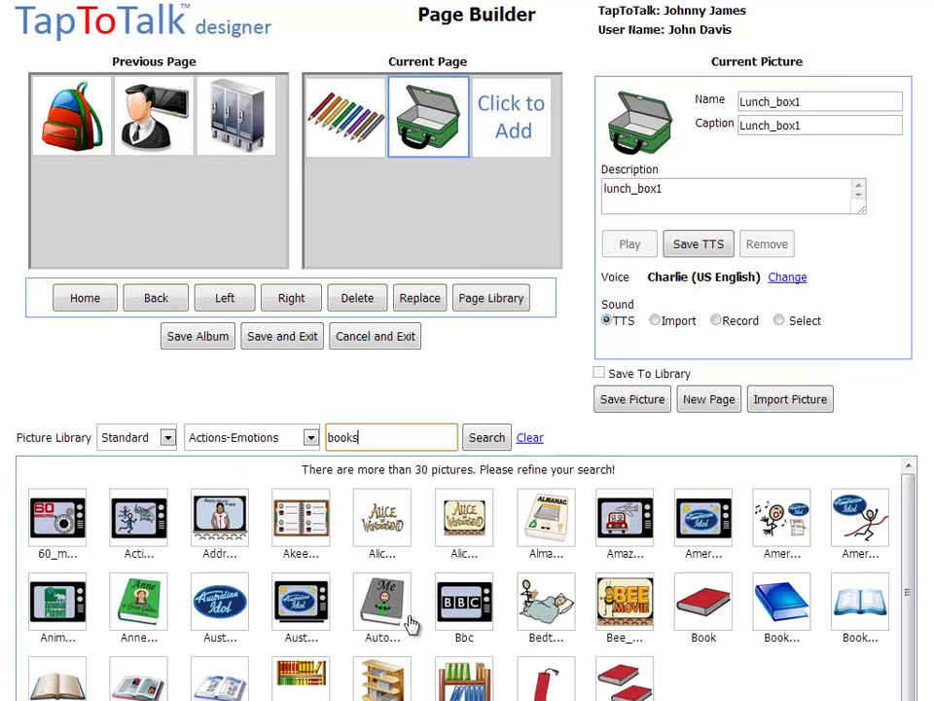
click(788, 613)
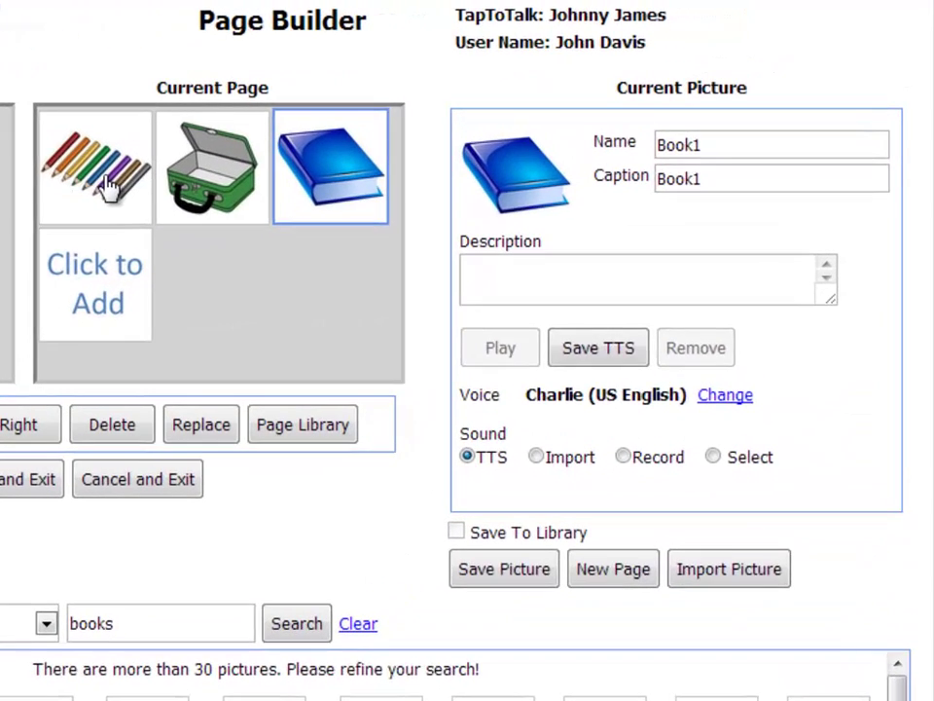
Step: Give the Colored_pencils picture the caption "Pencils" and description "Color Pencils", and save it with its text-to-speech sound
click(355, 131)
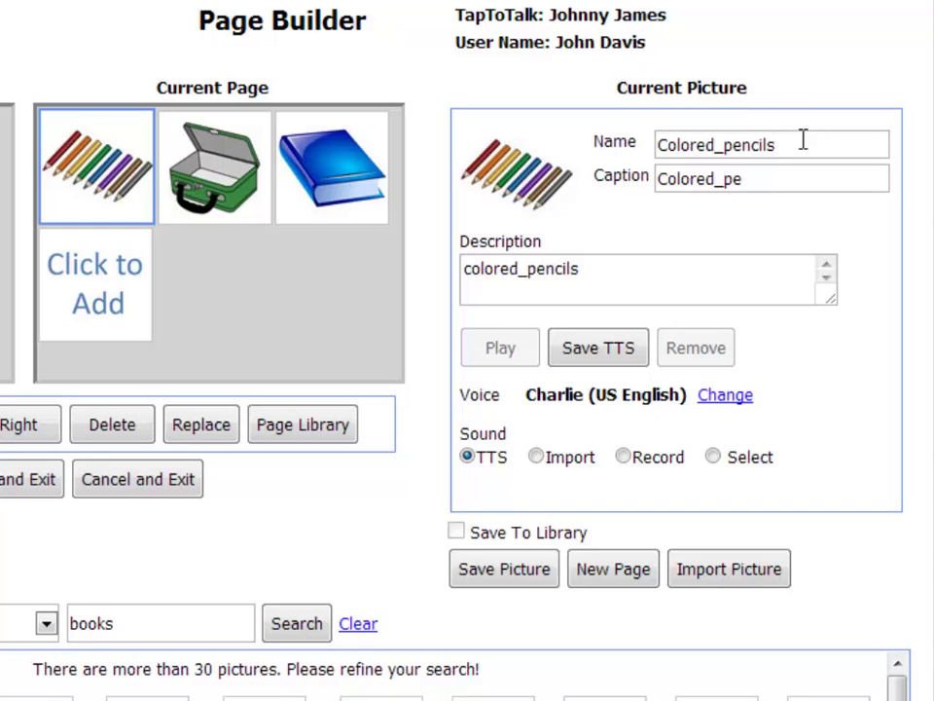
click(612, 185)
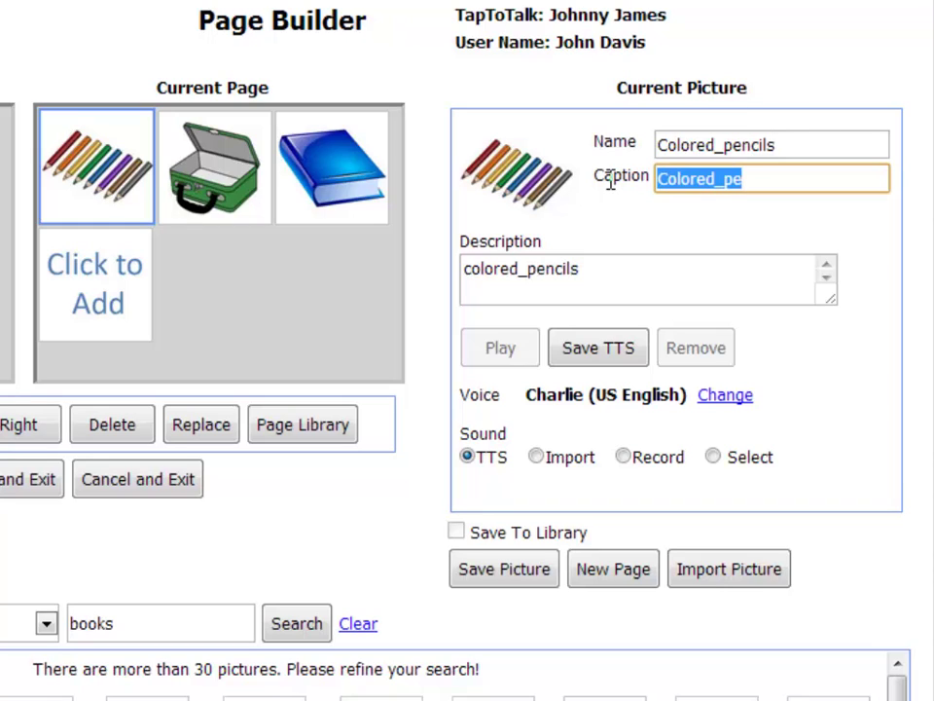
text(Pencils)
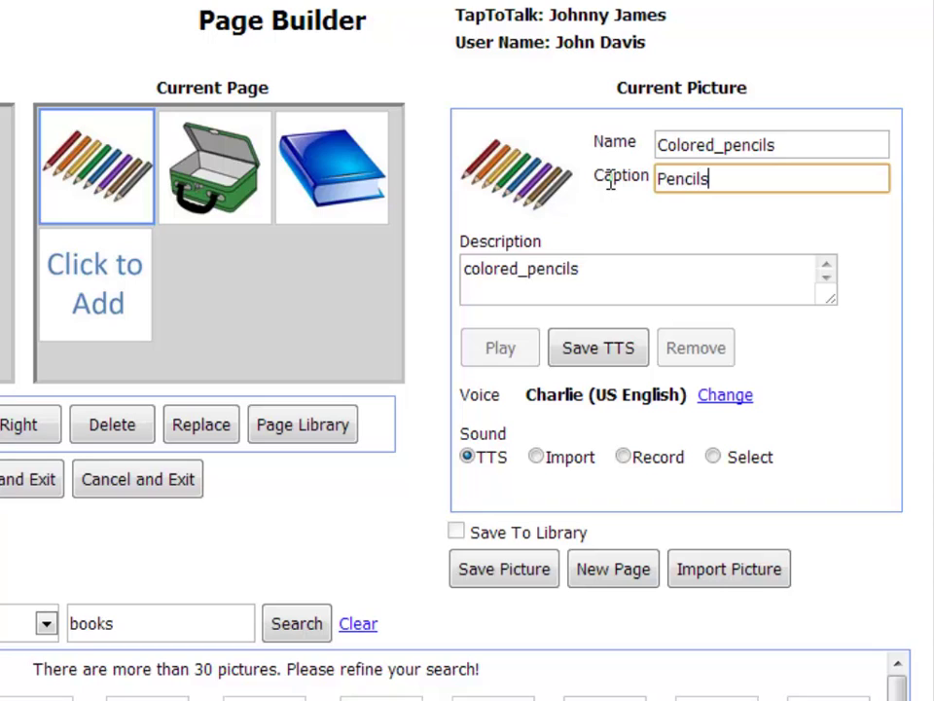
key(Tab)
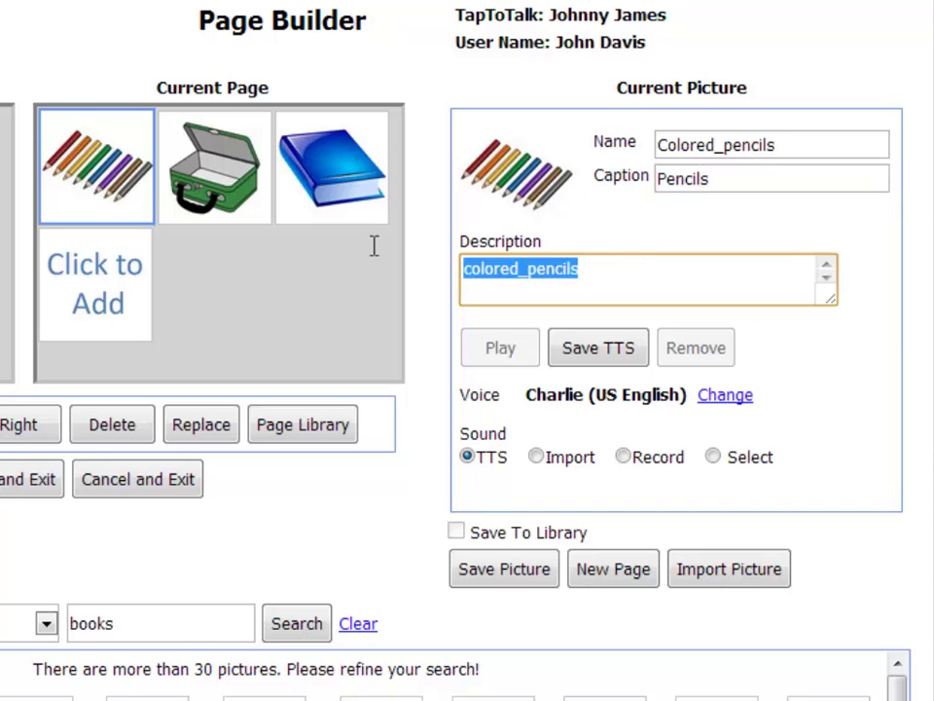
text(Color Pencils)
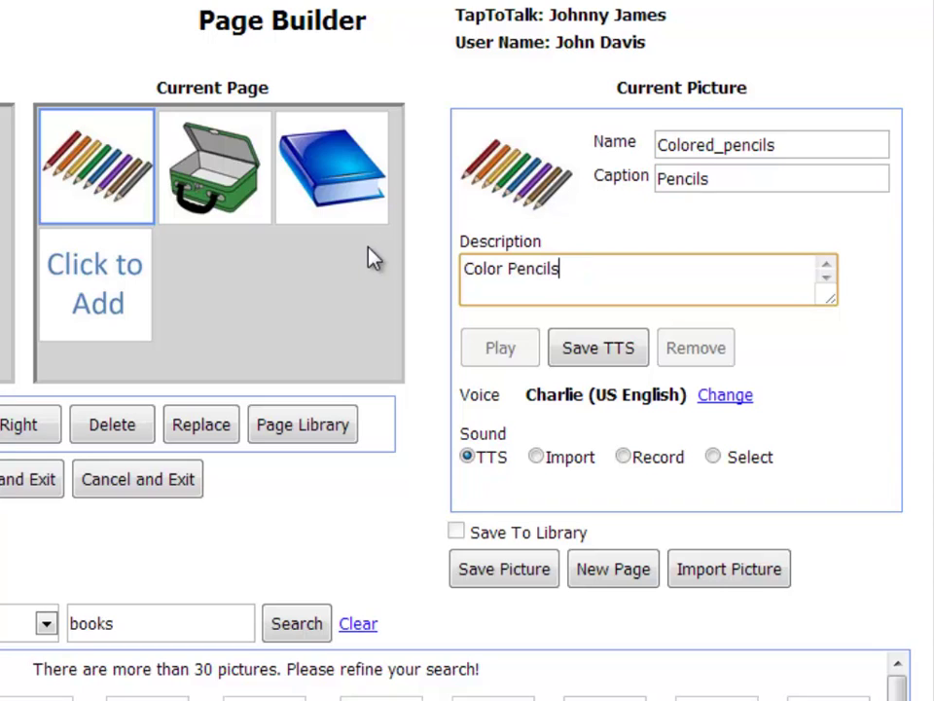
click(565, 354)
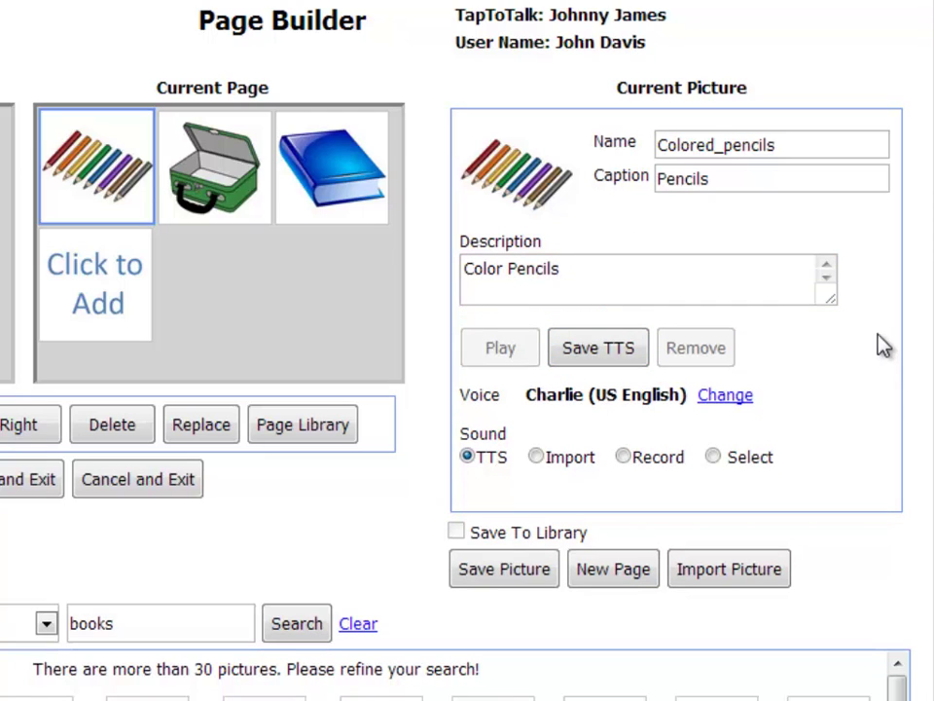
click(500, 580)
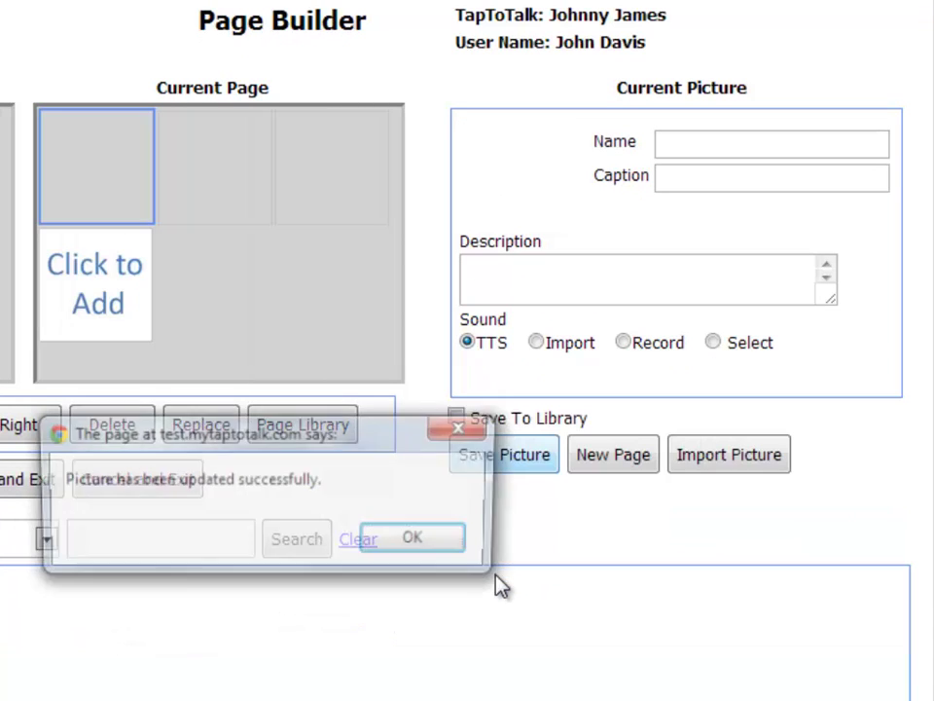
click(417, 545)
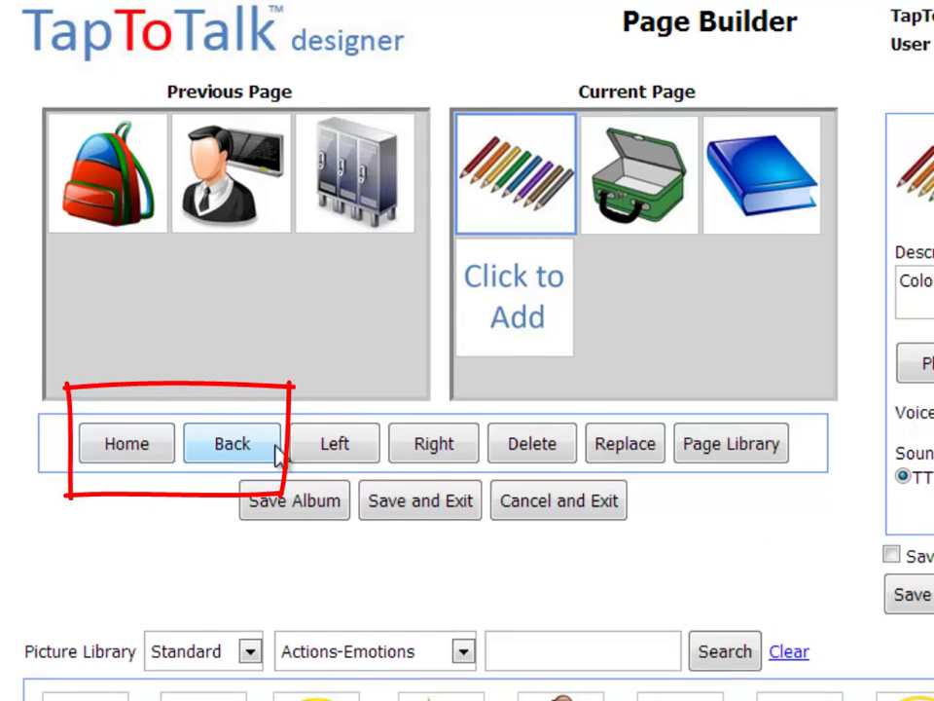
Step: Check the navigation from the album's home page to the pencils picture on the Backpack page, and save and exit the album
click(126, 452)
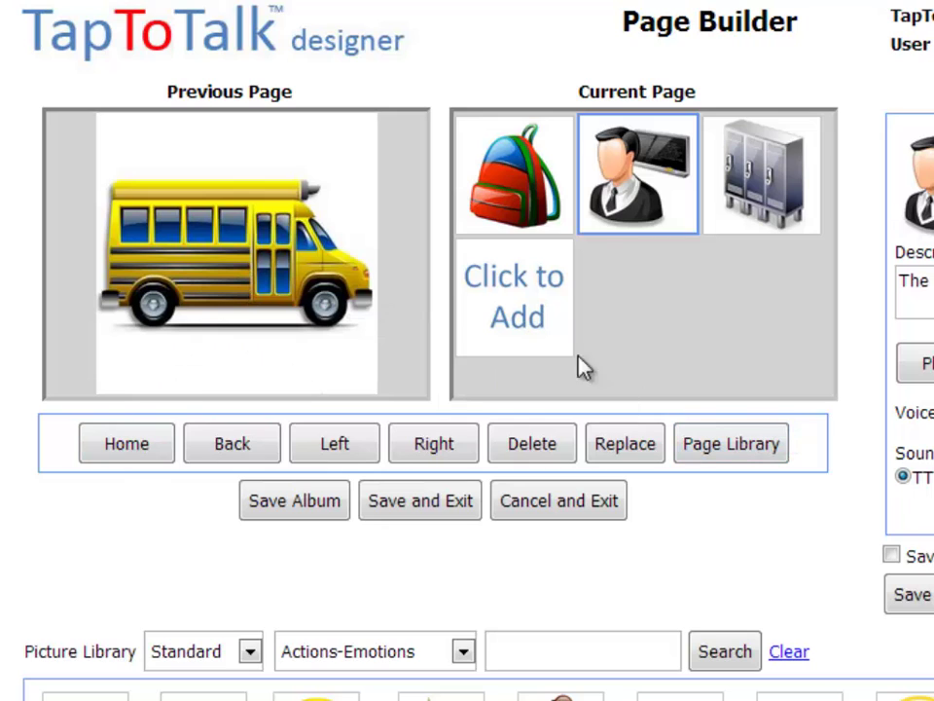
click(518, 190)
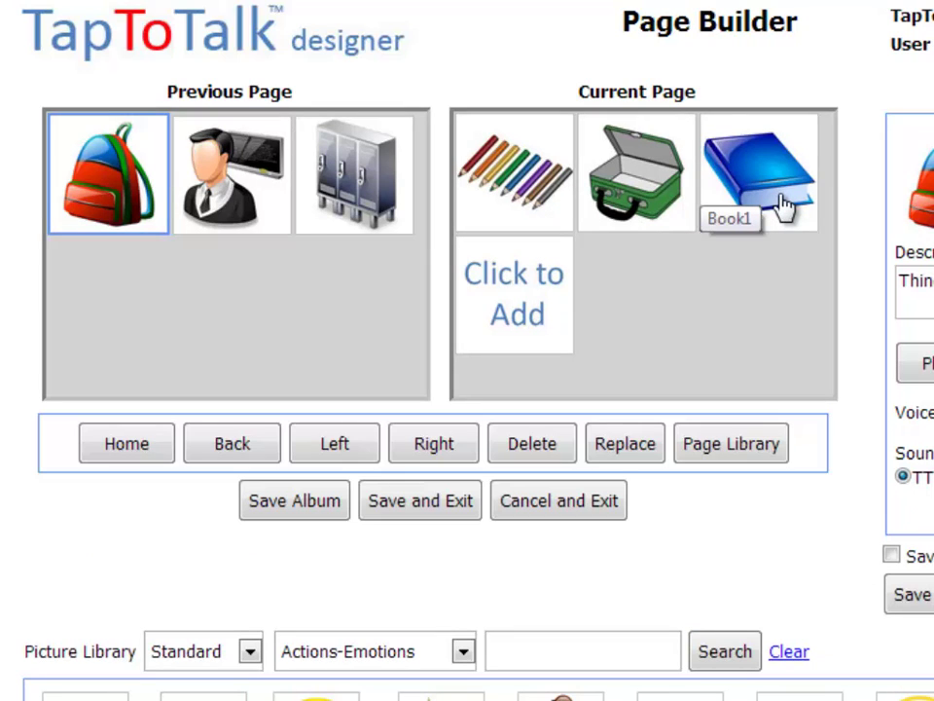
click(525, 188)
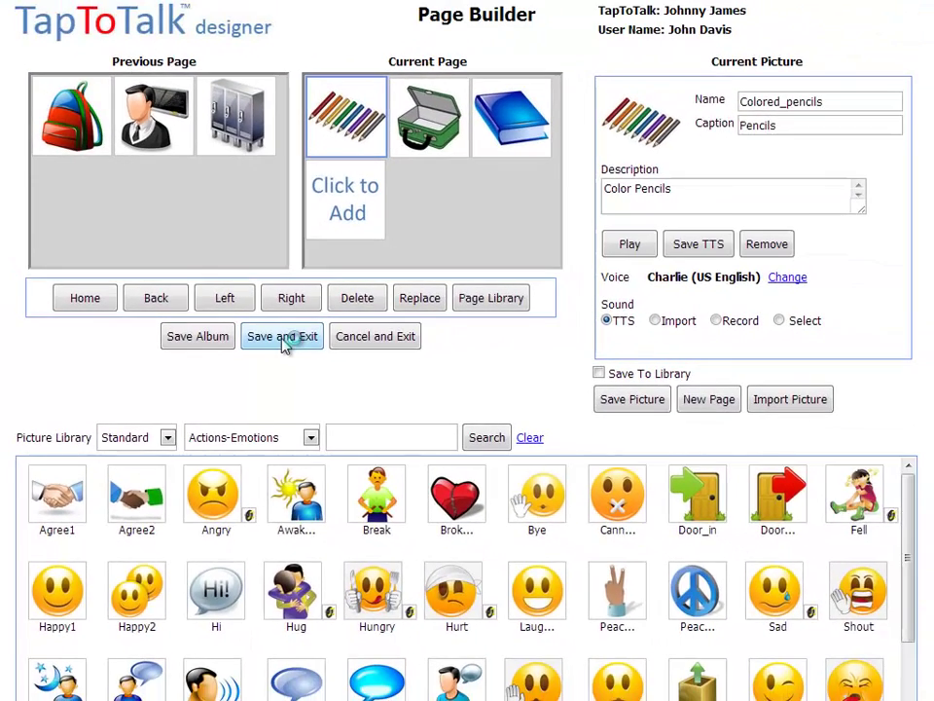
click(283, 337)
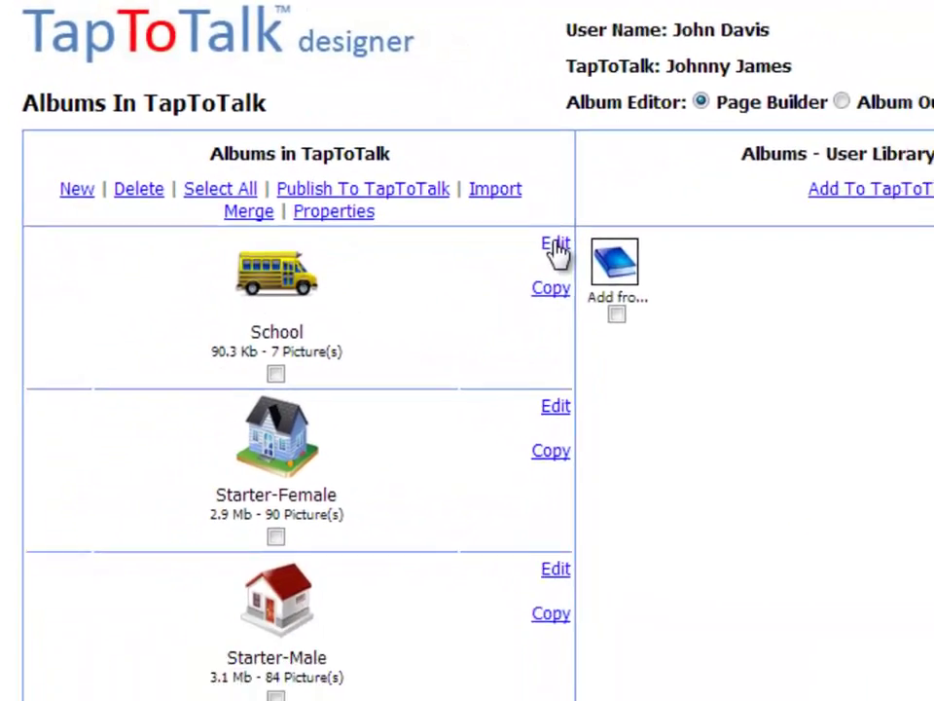
Step: Open the School album for editing and create a new page for the Teacher picture
click(556, 245)
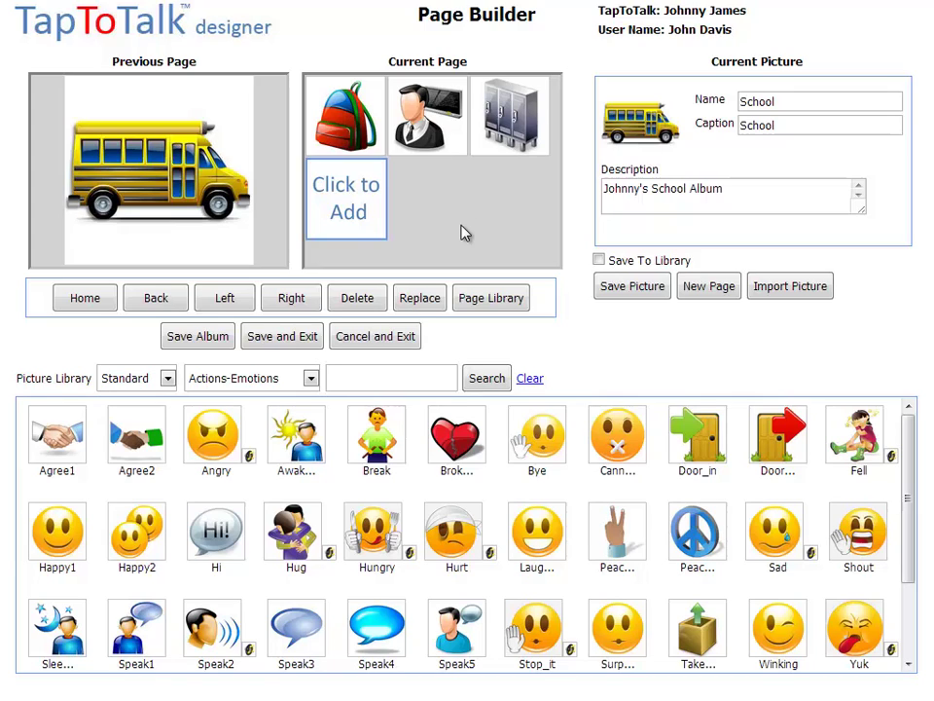
click(431, 117)
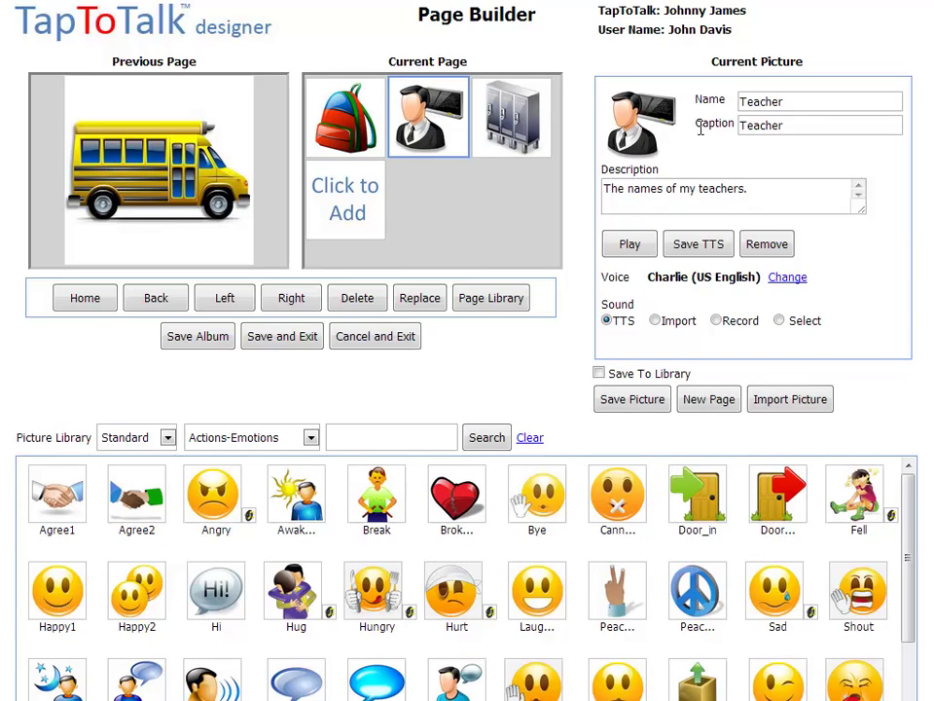
click(711, 401)
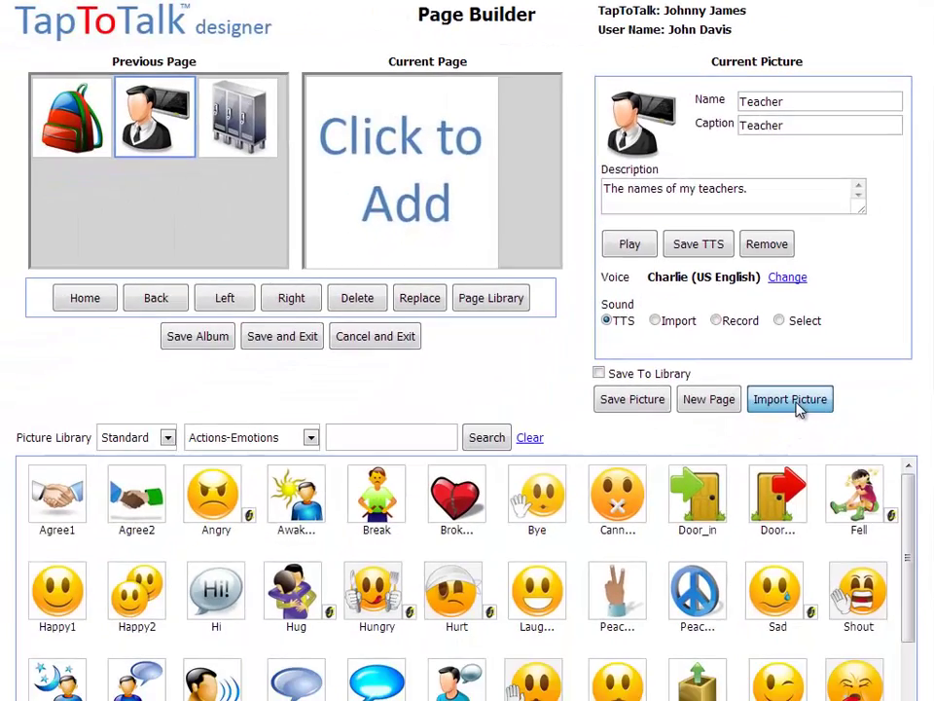
Step: Import the teacher's photo from the Teachers folder to the new page, storing it in the User picture library's Teacher category
click(795, 407)
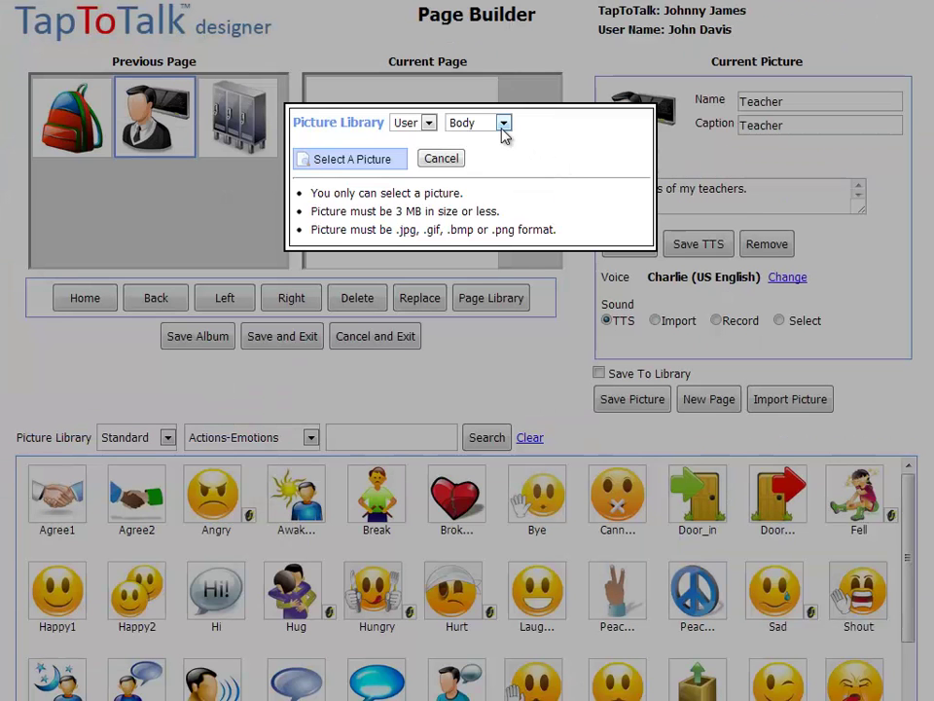
click(504, 128)
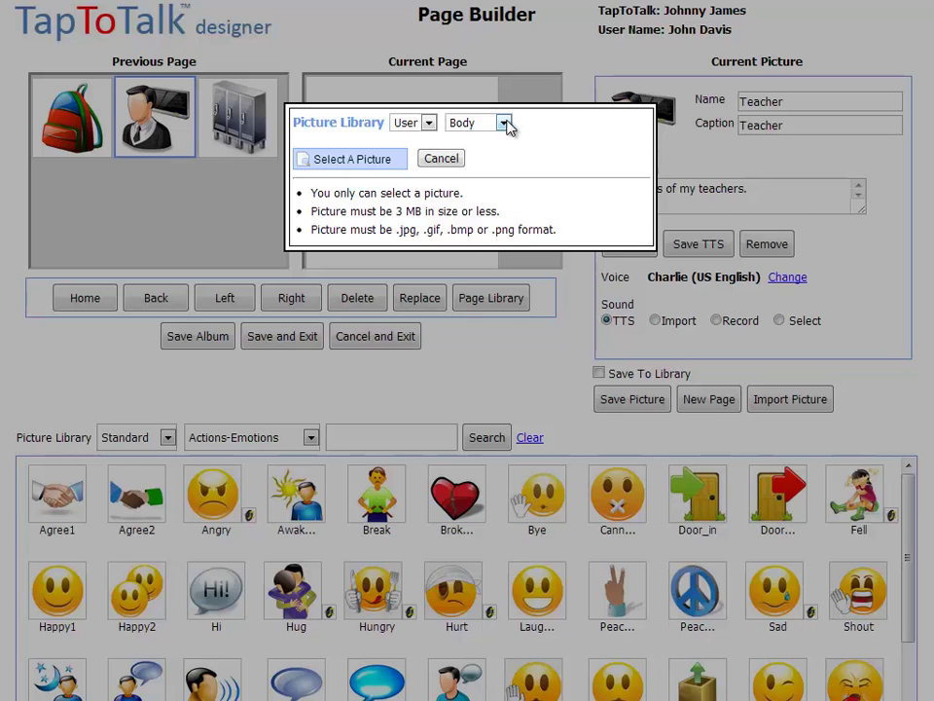
click(503, 123)
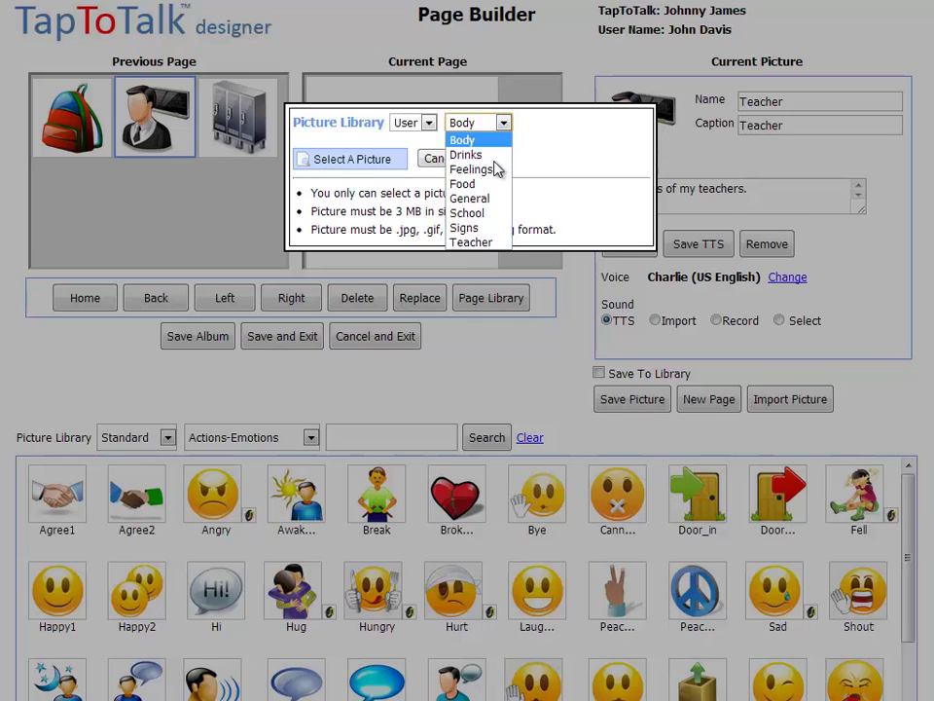
click(493, 243)
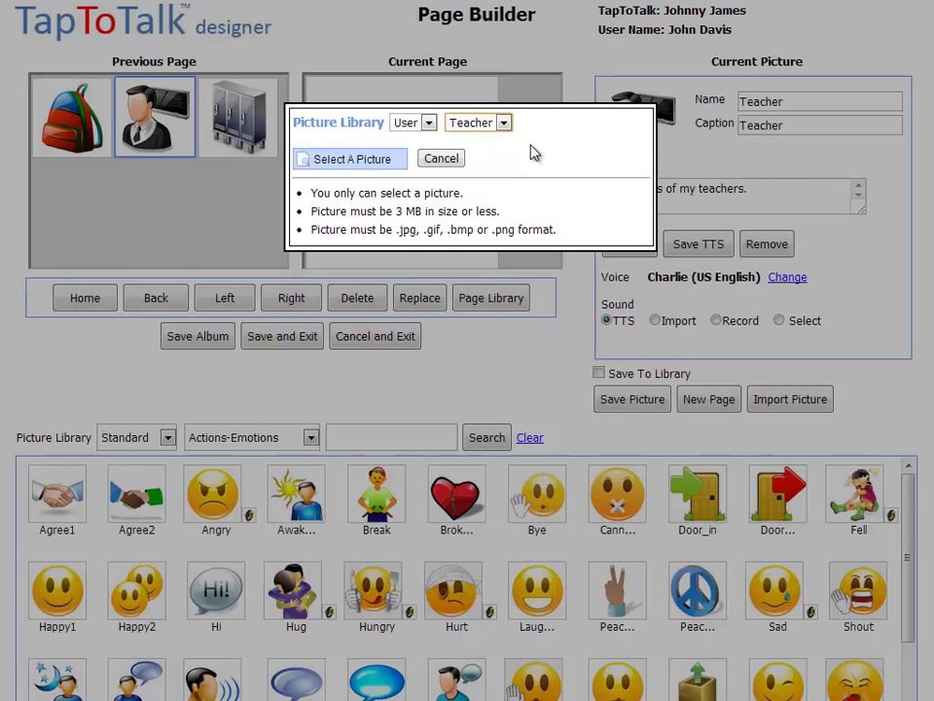
click(354, 168)
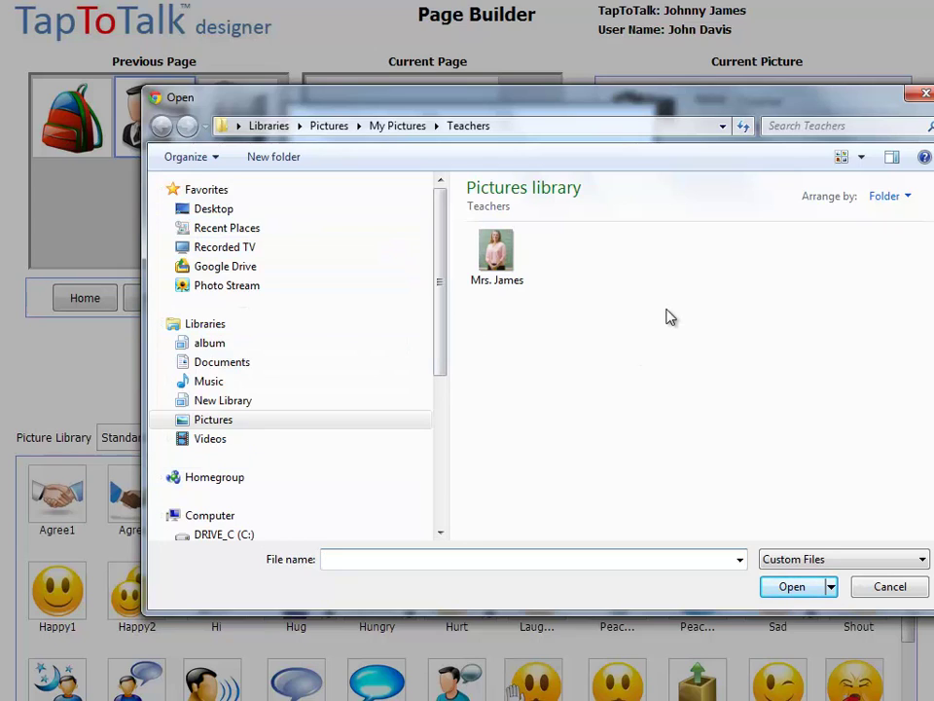
click(497, 270)
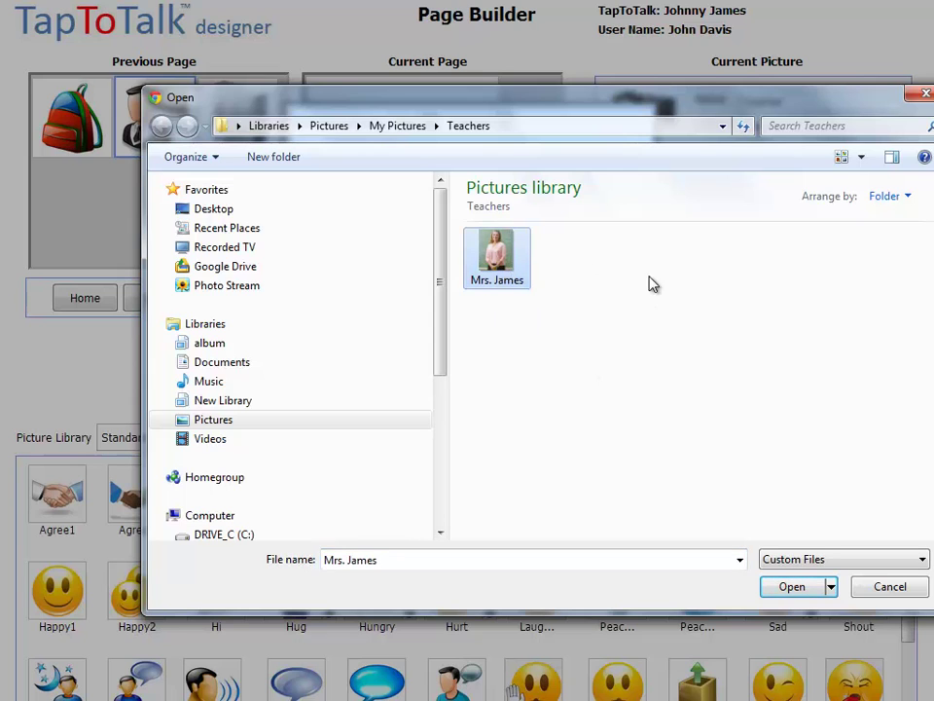
click(784, 586)
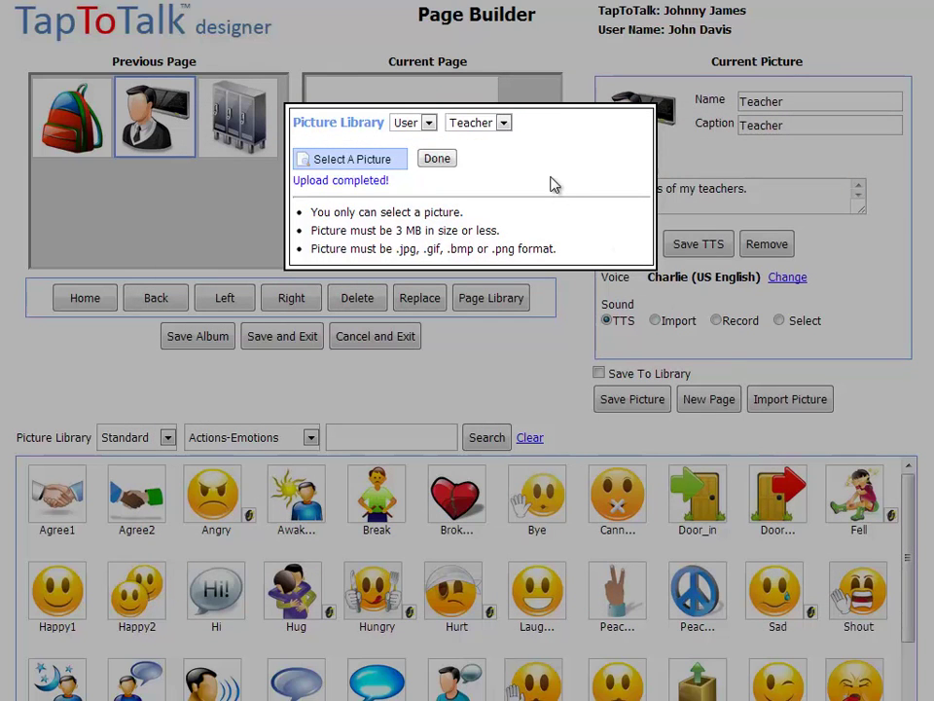
click(440, 157)
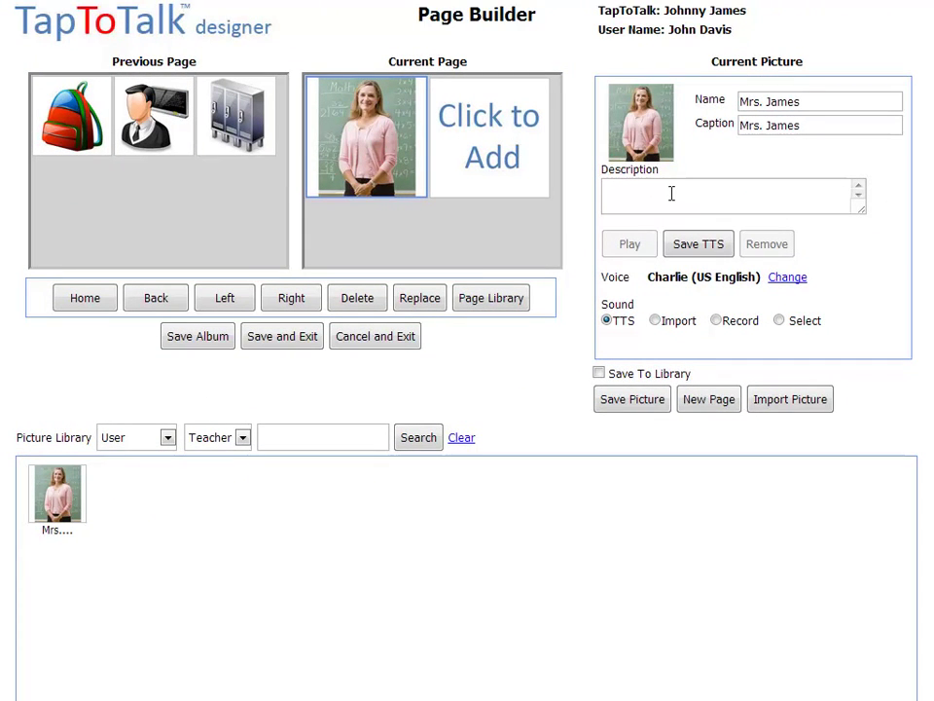
Step: Enter the teacher's name as the imported photo's description and save its text-to-speech sound
click(671, 193)
text(Mrs. )
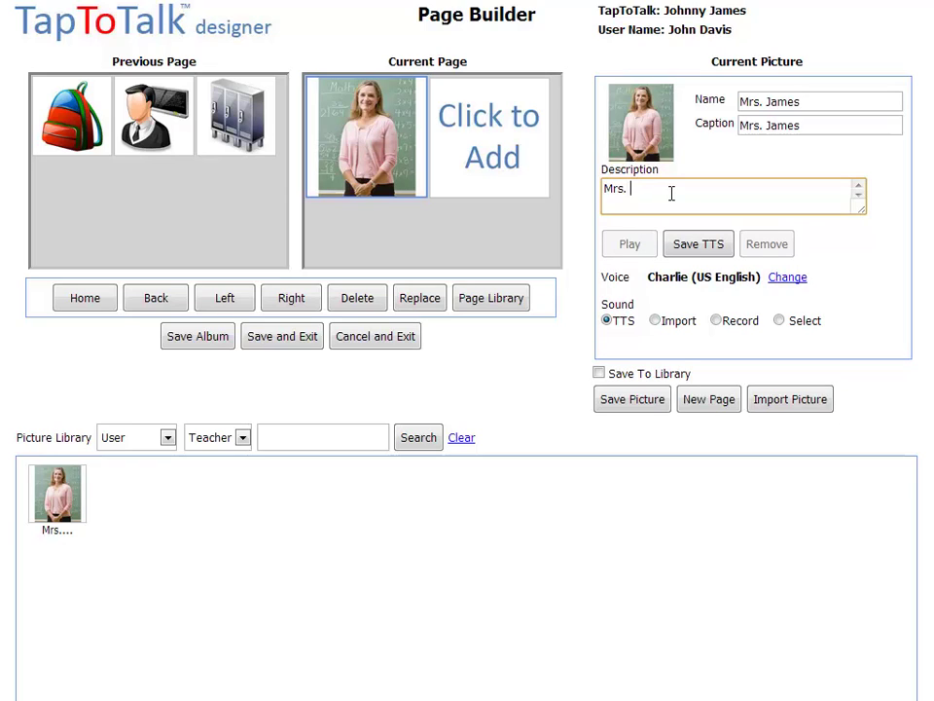
text(James)
click(702, 244)
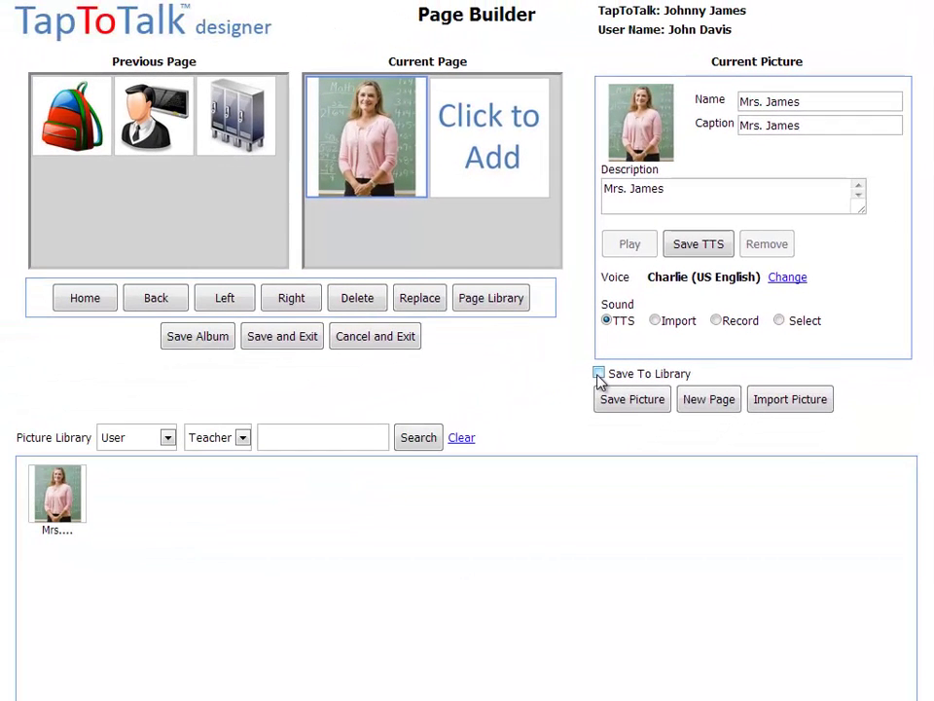
Step: Save the teacher's photo to the User library's Teacher category, and save the album
click(599, 374)
click(880, 374)
click(850, 497)
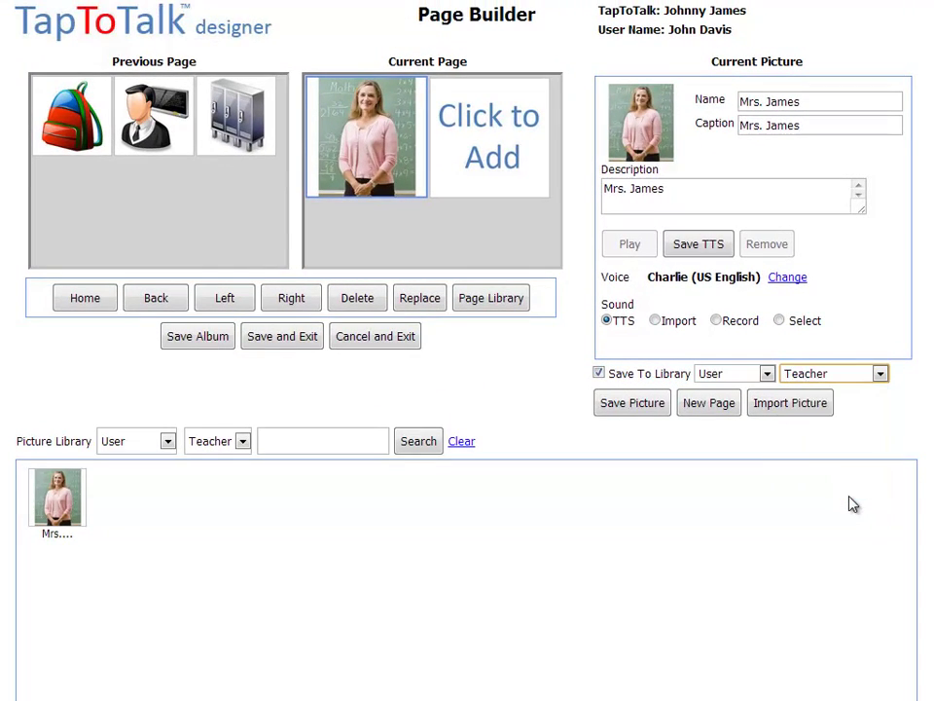
click(630, 410)
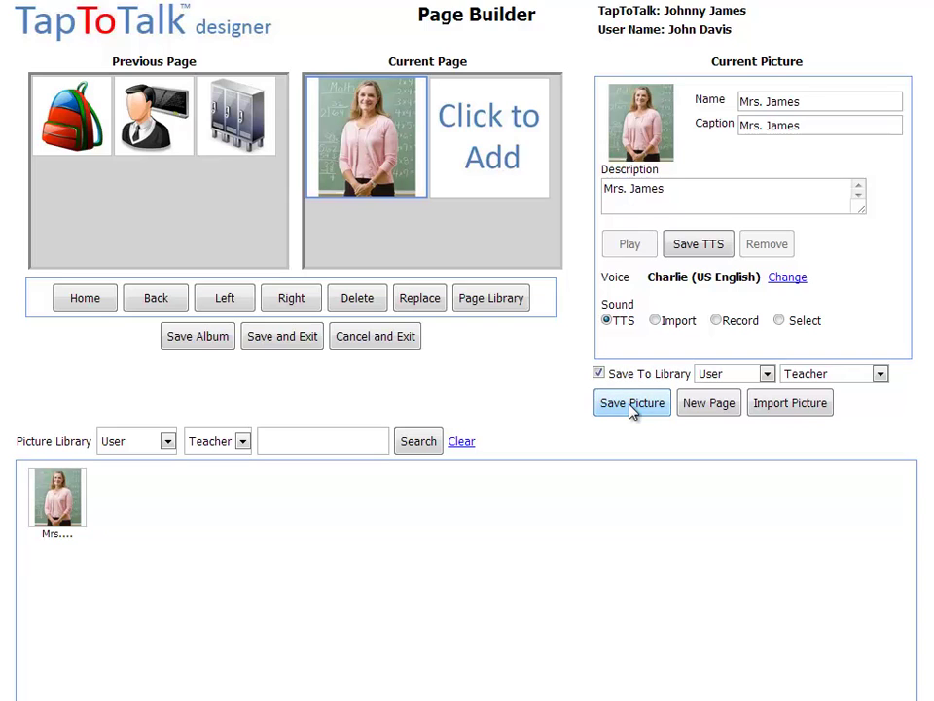
click(487, 386)
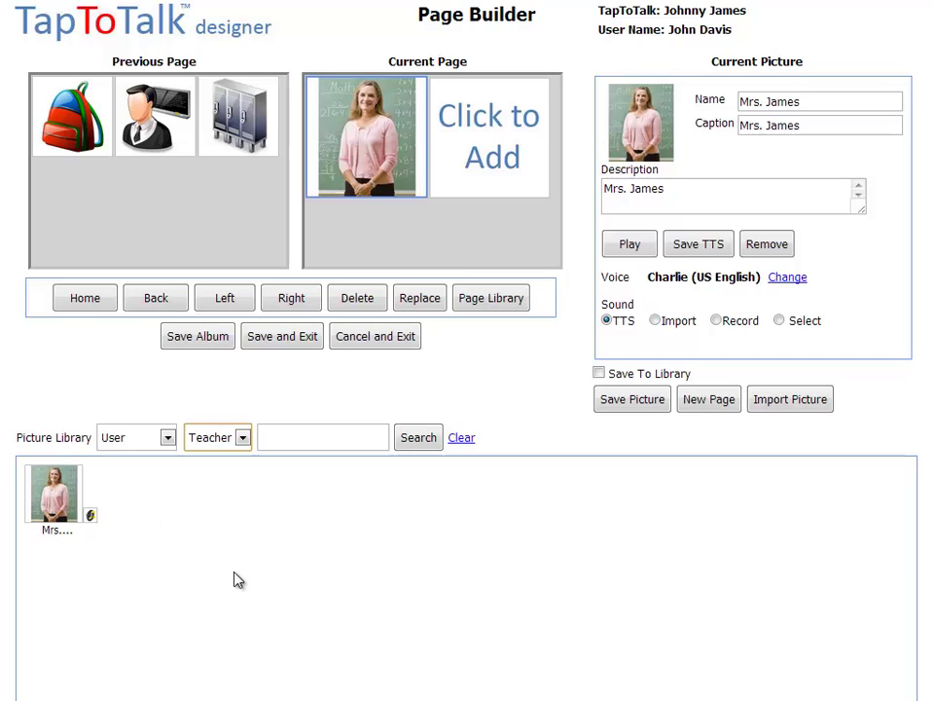
click(183, 346)
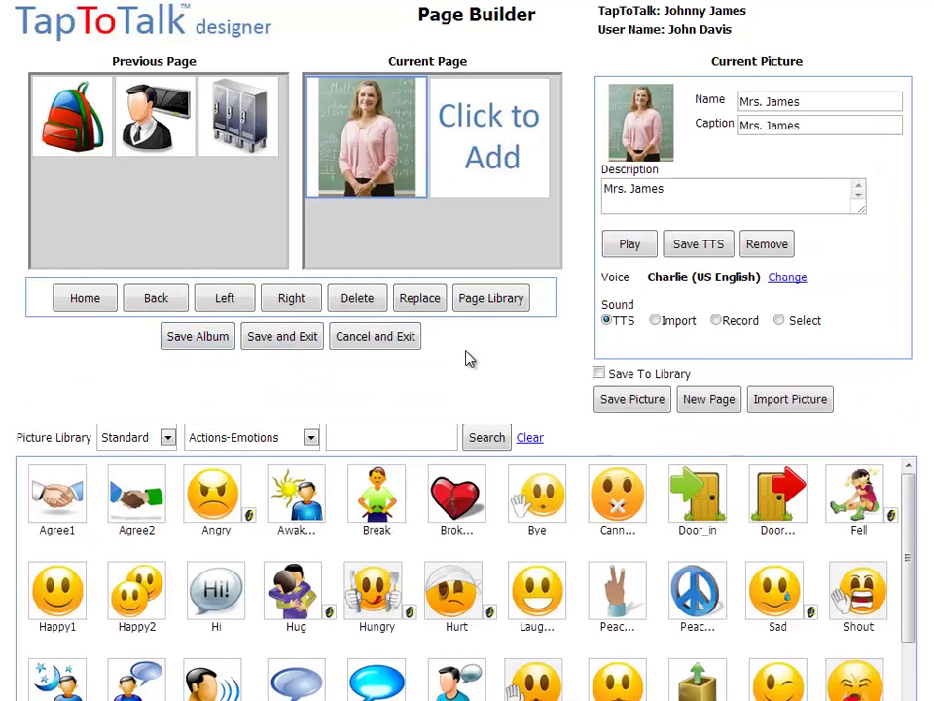
Step: Check the navigation from the album's home page through the Teacher picture to the teacher's photo, and save and exit the album
click(77, 301)
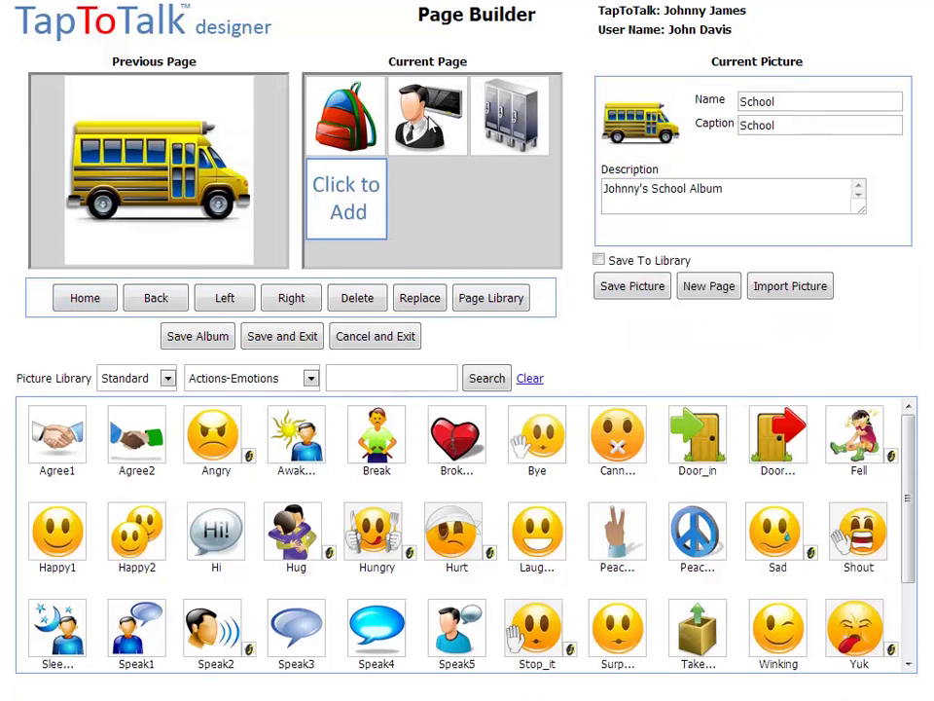
click(432, 125)
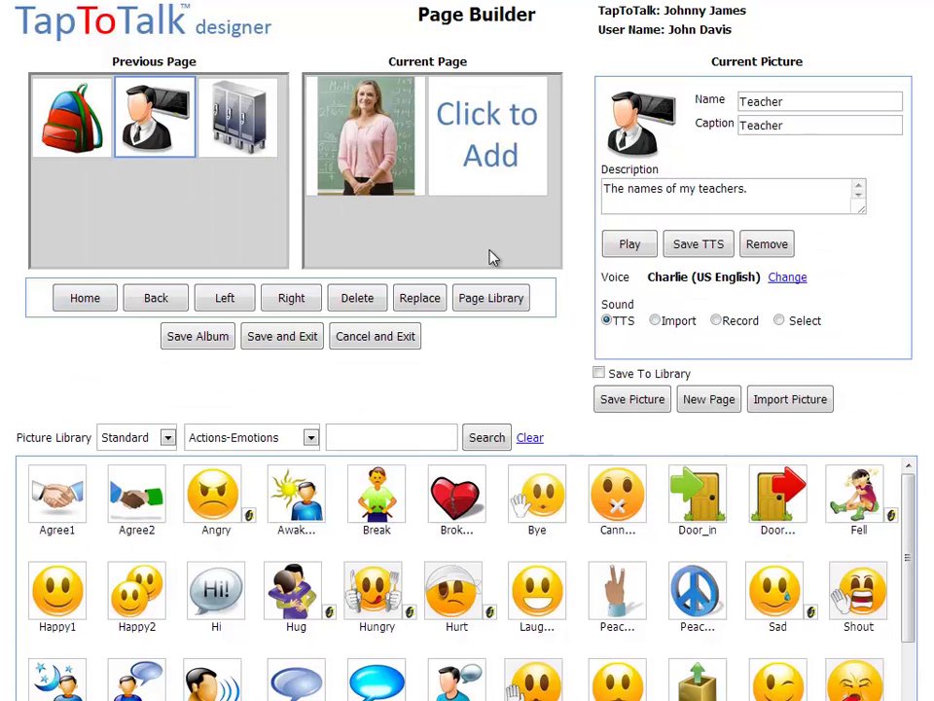
click(360, 132)
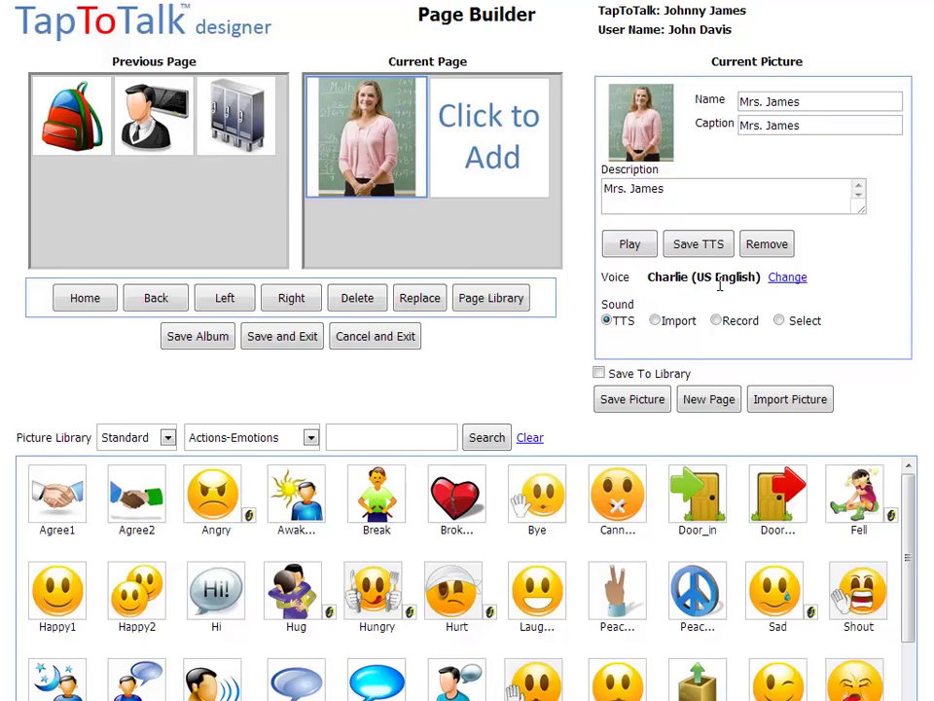
click(631, 399)
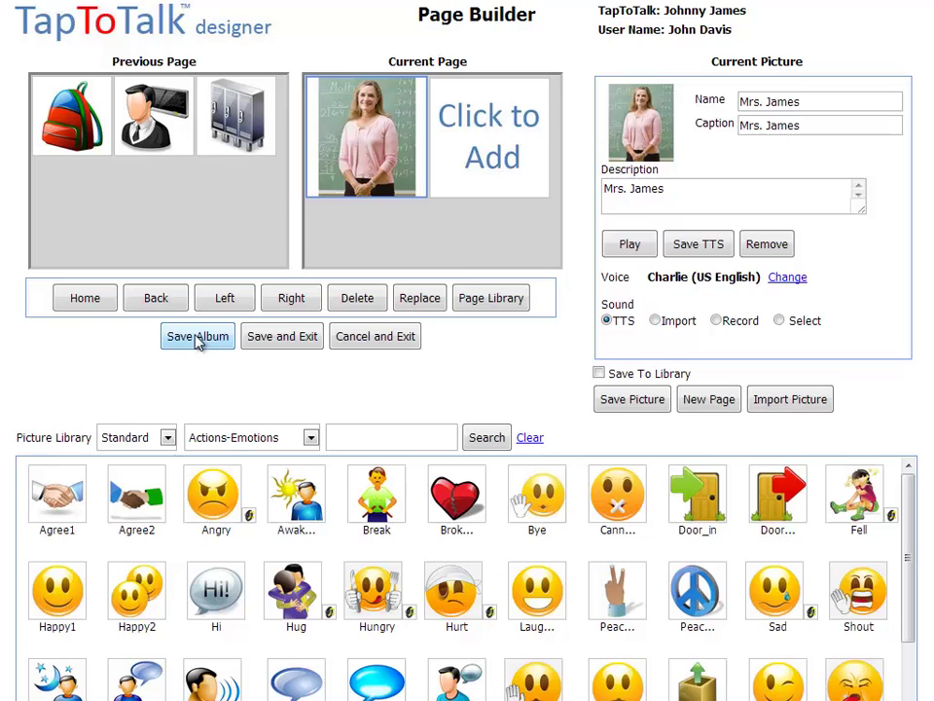
click(281, 336)
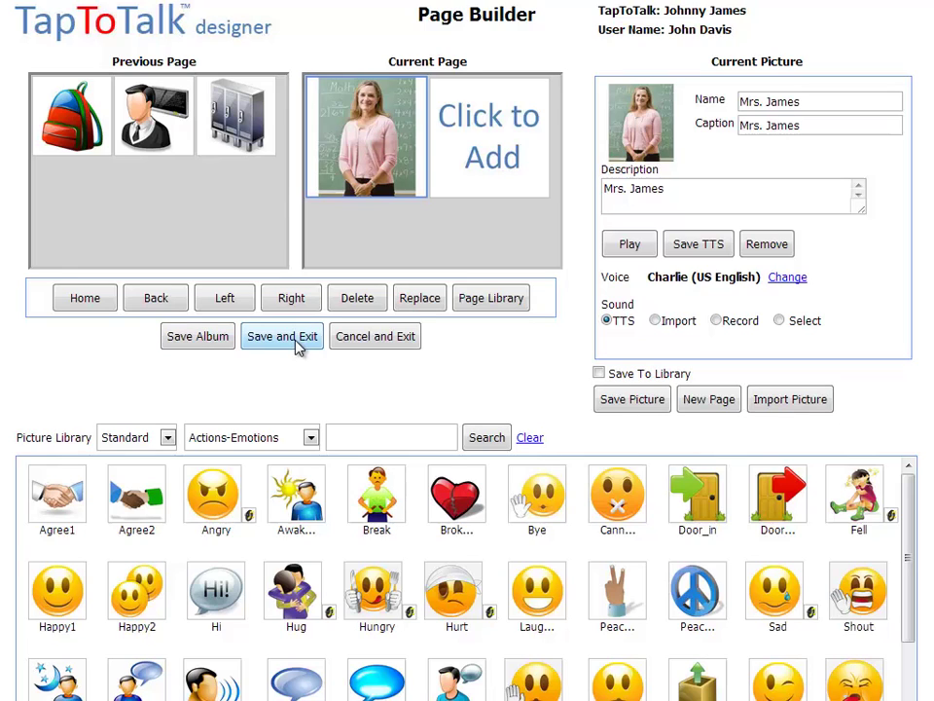